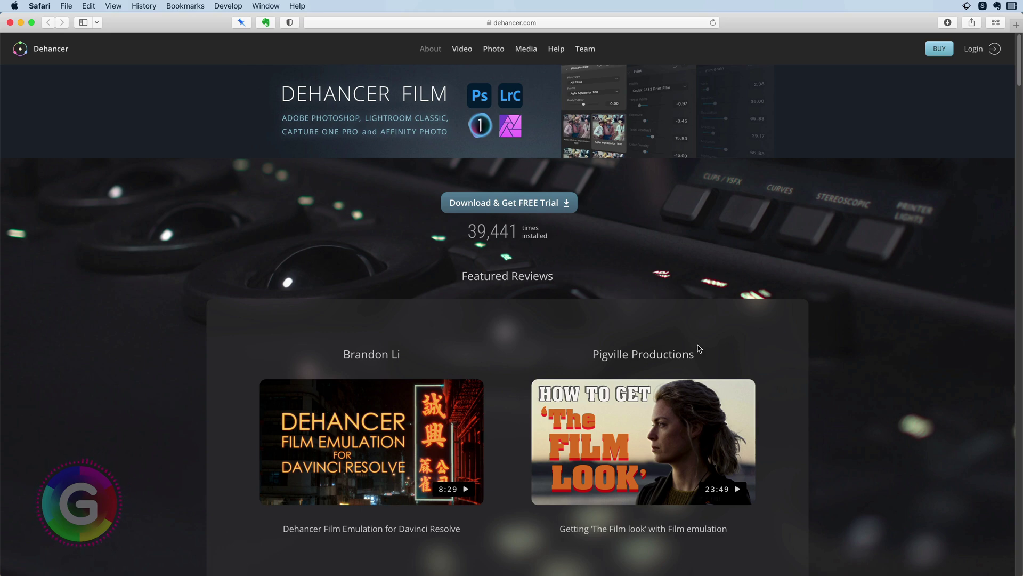
Open the Dehancer Film Photo page, browse the reviews, and return to the $199 product card
{"action": "left_click", "coordinate": [419, 97]}
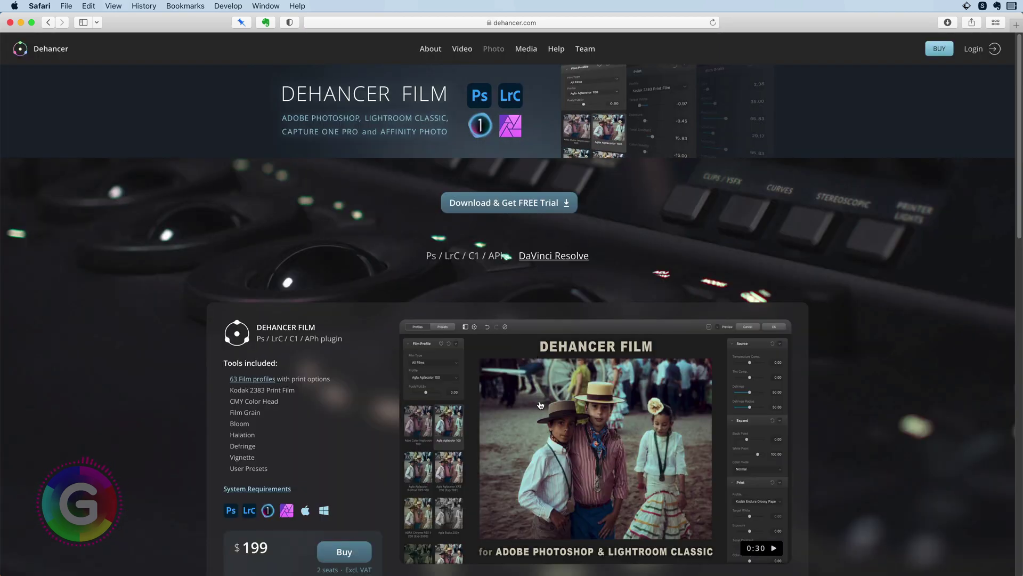
{"action": "scroll", "coordinate": [540, 405], "scroll_direction": "down", "scroll_amount": 5}
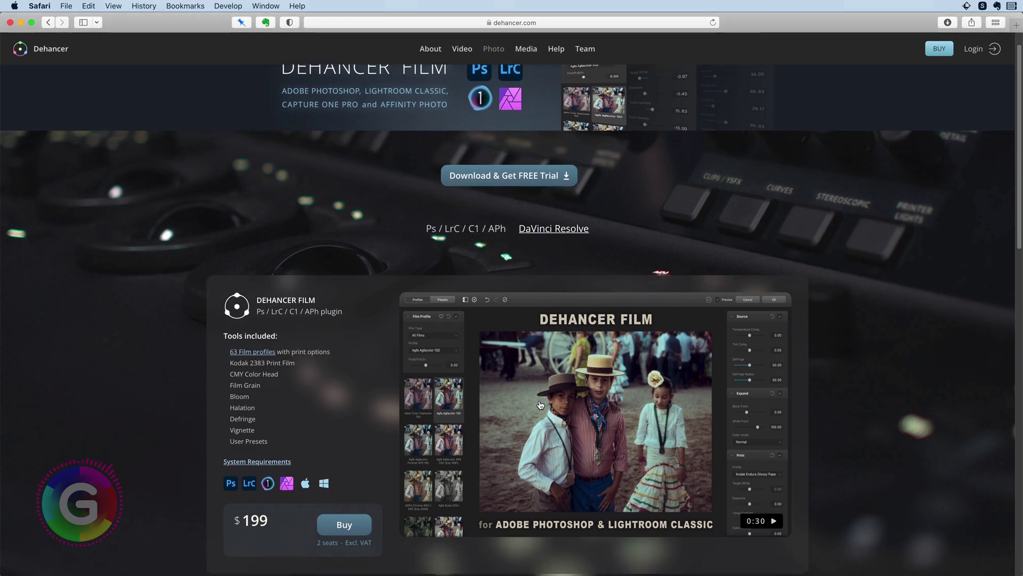
{"action": "scroll", "coordinate": [540, 404], "scroll_direction": "down", "scroll_amount": 10}
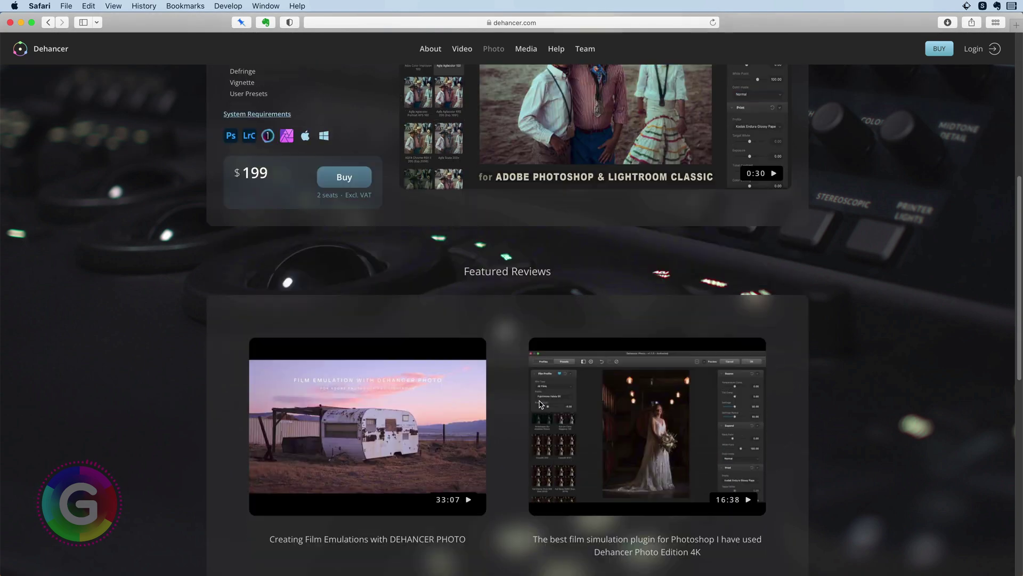
{"action": "scroll", "coordinate": [540, 404], "scroll_direction": "down", "scroll_amount": 7}
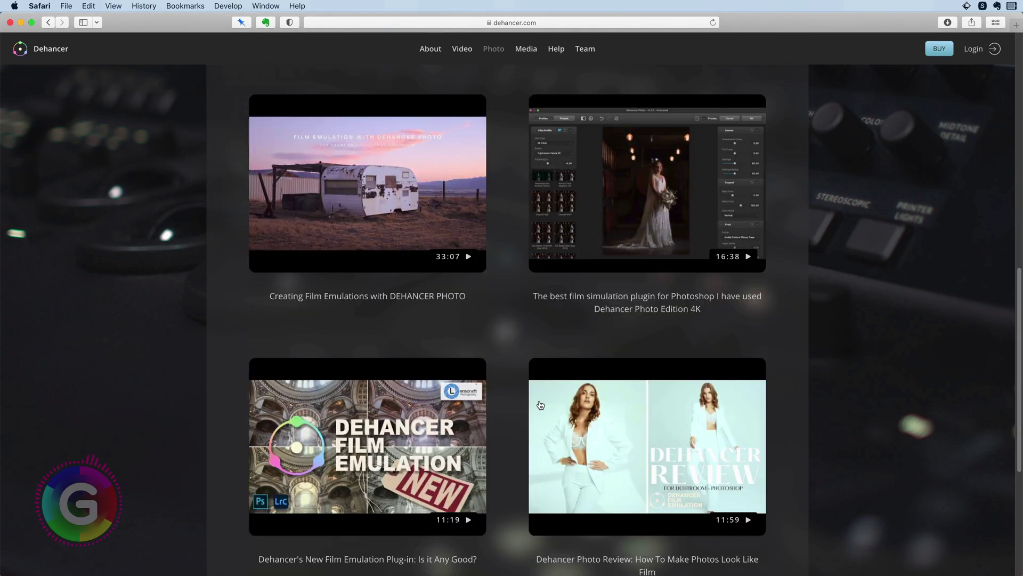
{"action": "scroll", "coordinate": [540, 405], "scroll_direction": "down", "scroll_amount": 10}
{"action": "scroll", "coordinate": [540, 404], "scroll_direction": "up", "scroll_amount": 20}
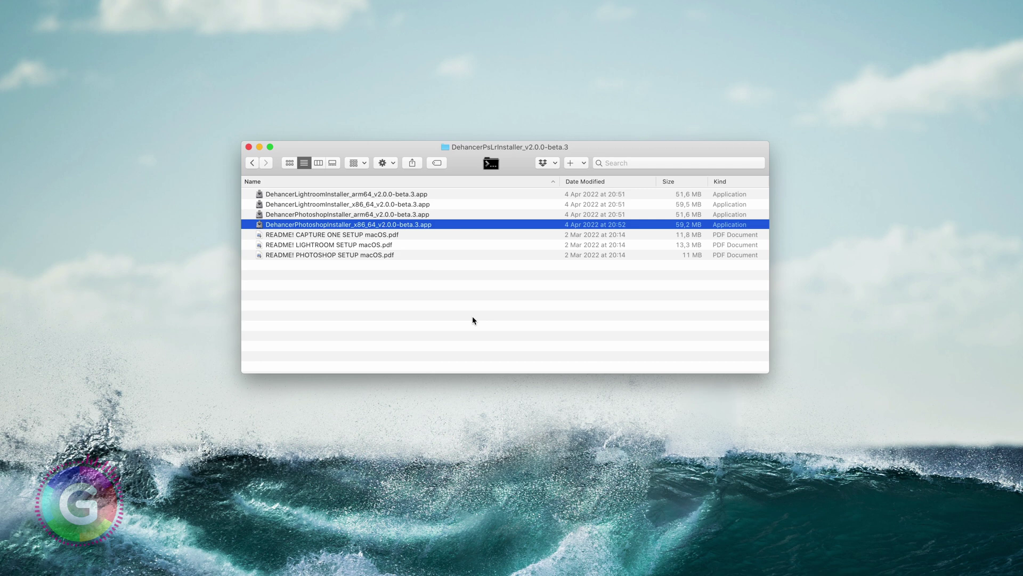
{"action": "left_click", "coordinate": [473, 321]}
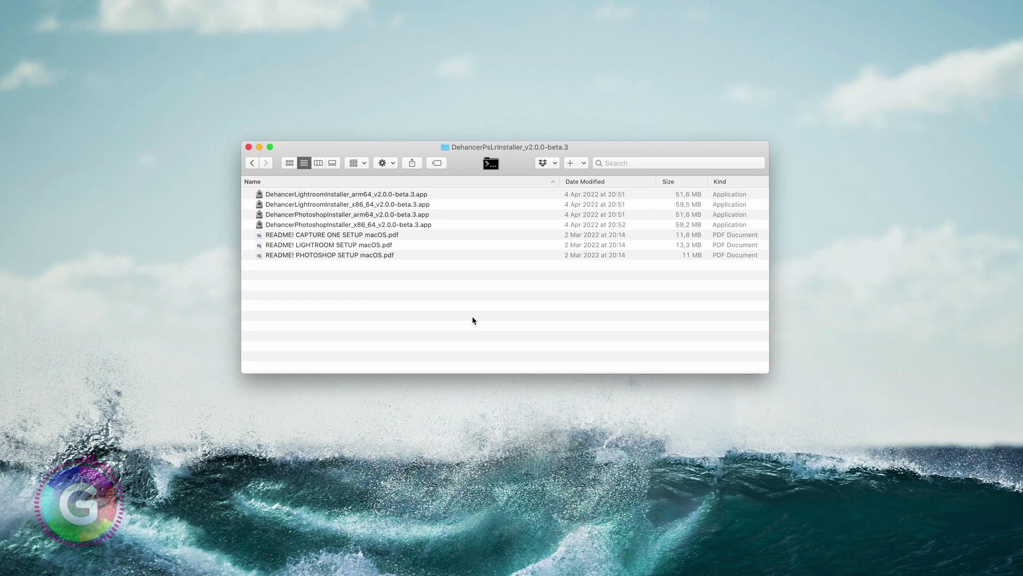
Skim README! PHOTOSHOP SETUP macOS.pdf, then launch DehancerPhotoshopInstaller_x86_64_v2.0.0-beta.3.app
{"action": "double_click", "coordinate": [331, 255]}
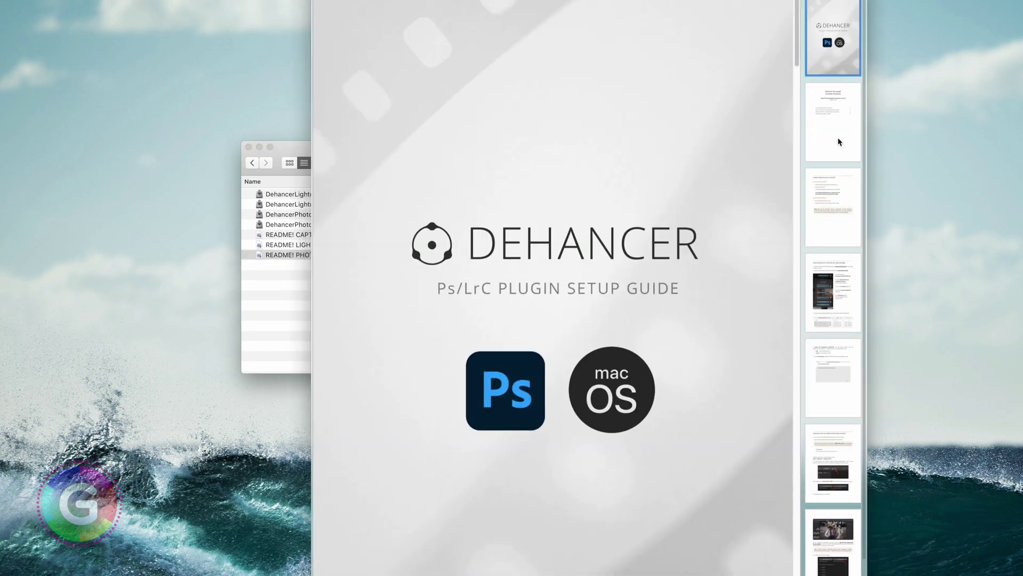
{"action": "scroll", "coordinate": [545, 327], "scroll_direction": "down", "scroll_amount": 15}
{"action": "key", "text": "super+w"}
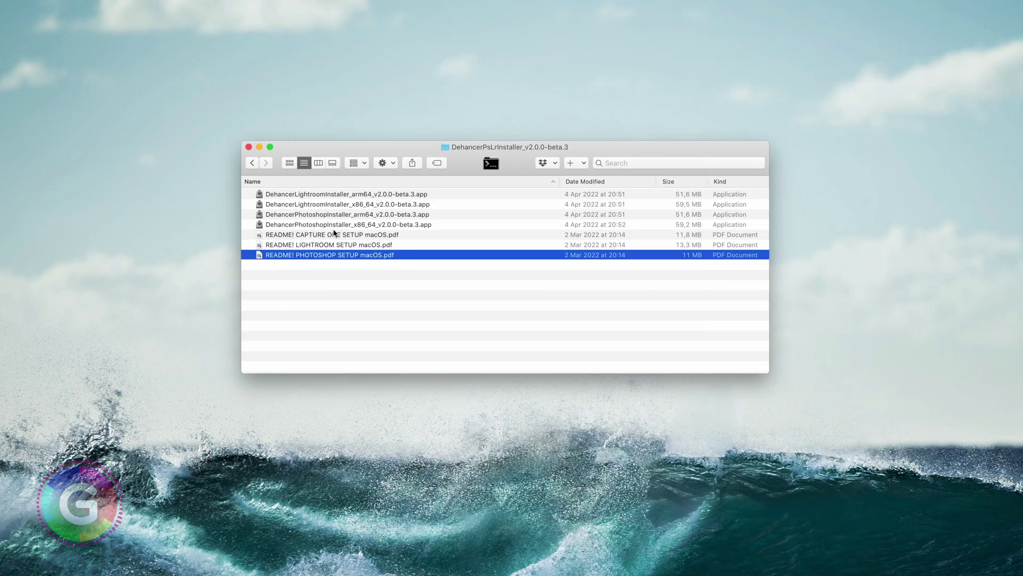
{"action": "left_click_drag", "start_coordinate": [306, 225], "coordinate": [317, 227]}
{"action": "double_click", "coordinate": [317, 226]}
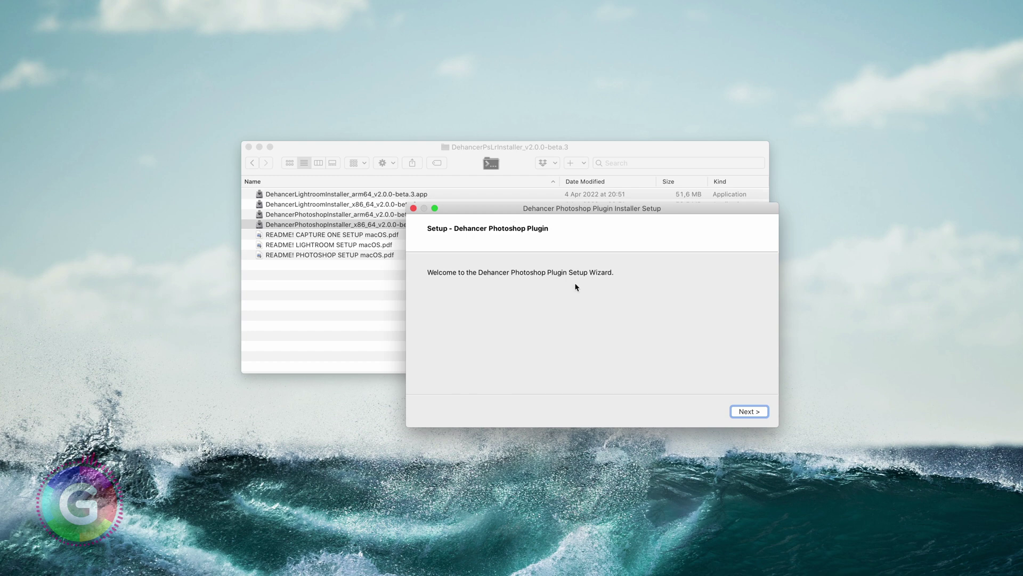
Accept the license, install the plugin with the administrator password, and finish the wizard
{"action": "left_click", "coordinate": [752, 413]}
{"action": "left_click", "coordinate": [480, 367]}
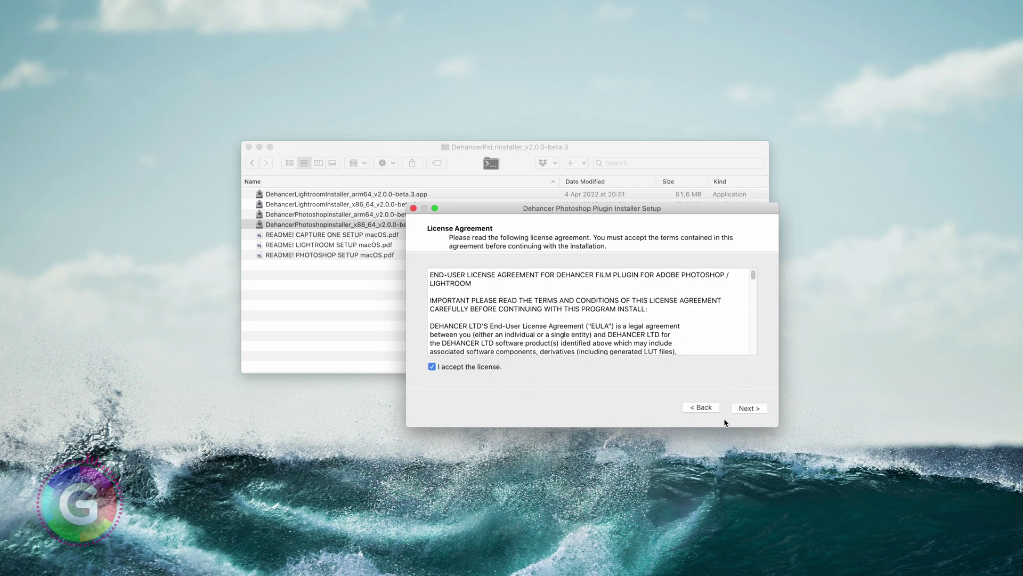
{"action": "left_click", "coordinate": [749, 409]}
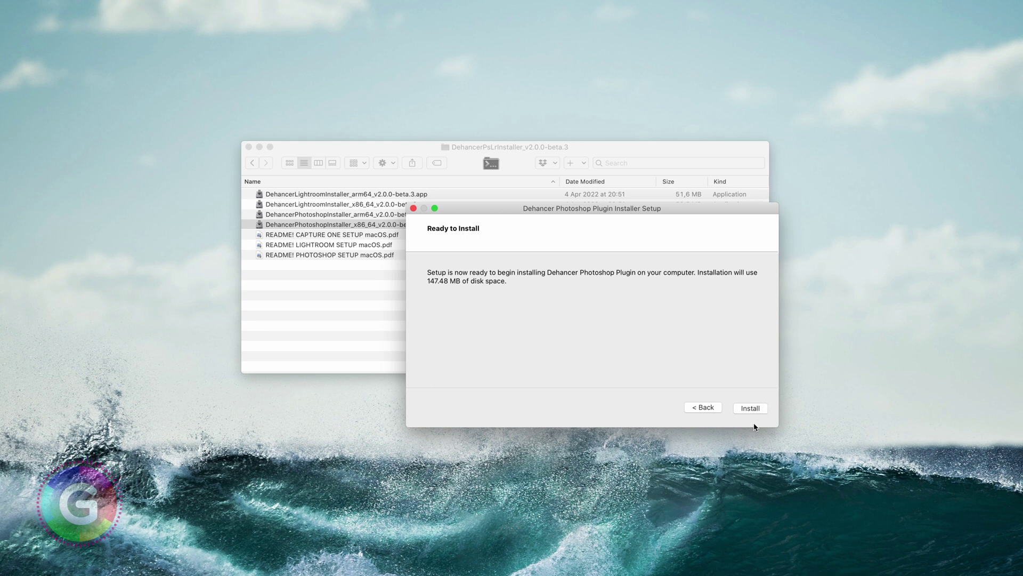
{"action": "left_click", "coordinate": [749, 409]}
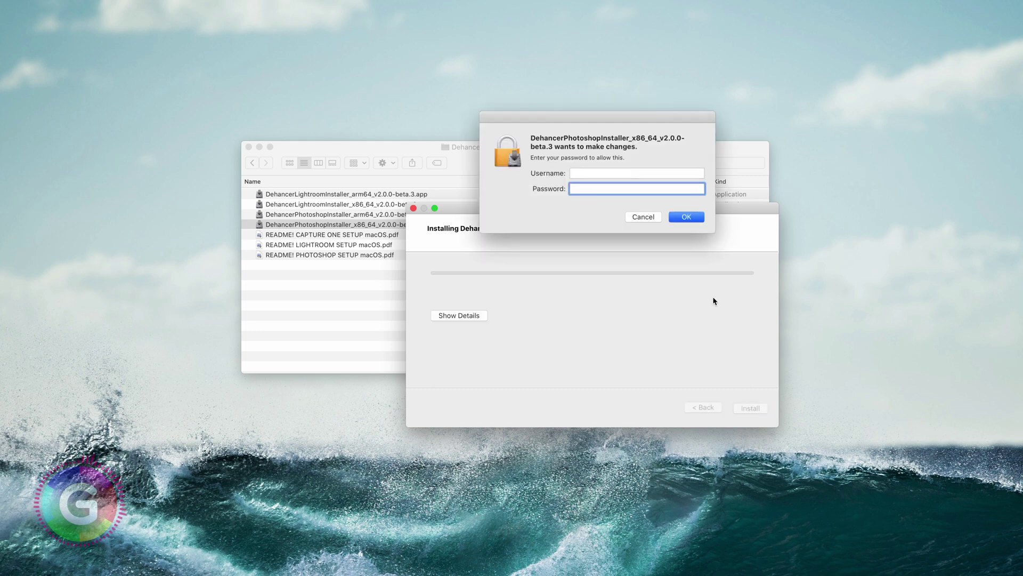
{"action": "type", "text": "•••••••••"}
{"action": "key", "text": "Return"}
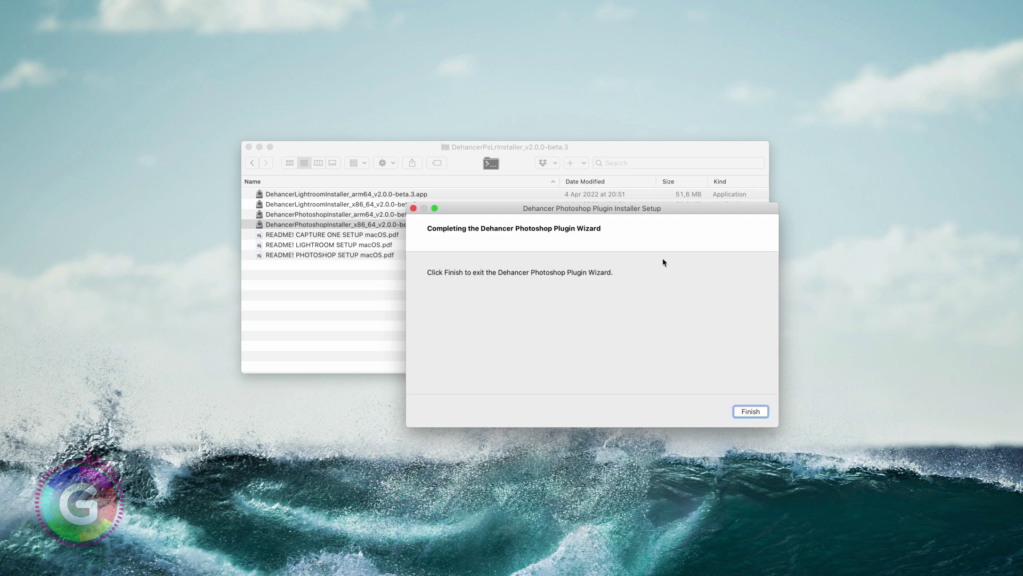
{"action": "left_click", "coordinate": [752, 412]}
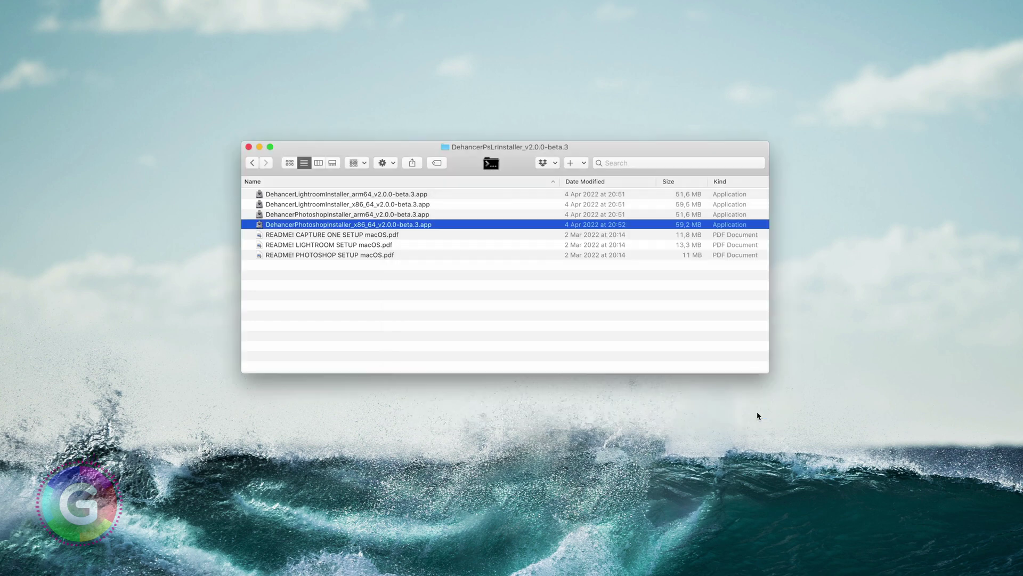
Open the Affinity Photo application menu in the menu bar
{"action": "left_click", "coordinate": [659, 326]}
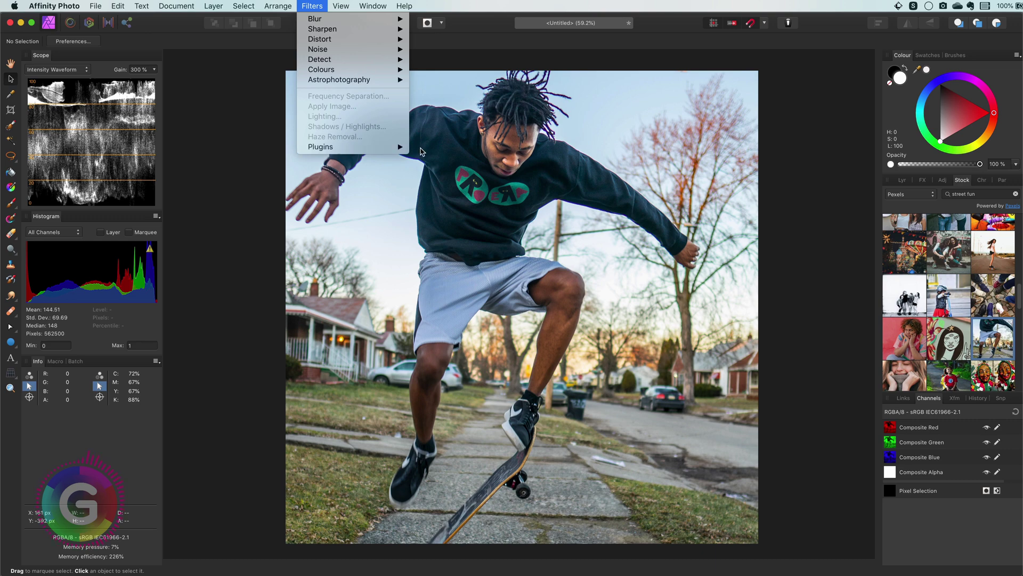
{"action": "mouse_move", "coordinate": [70, 7]}
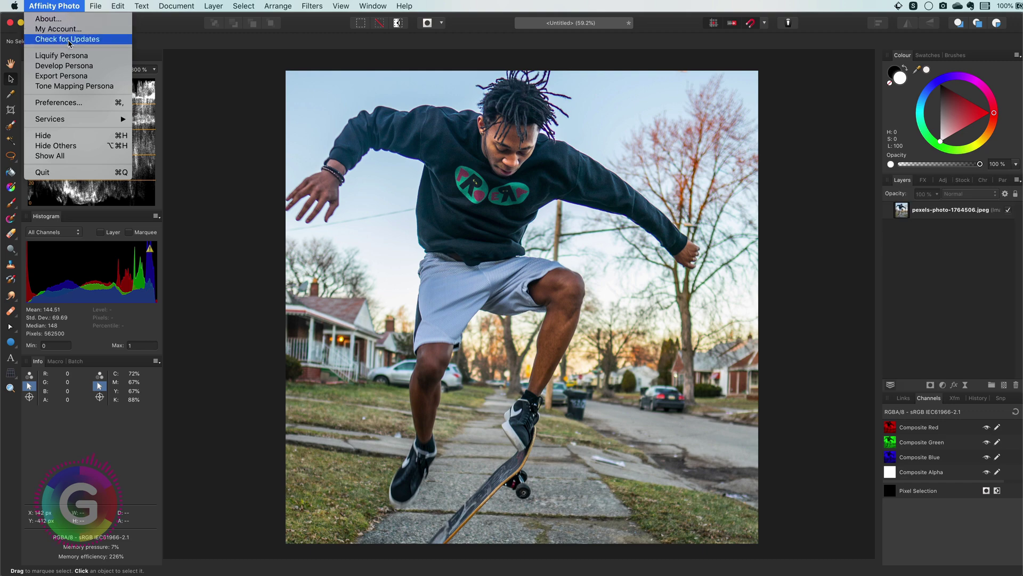
Open Preferences > Photoshop Plugins and start adding a plugin search folder
{"action": "left_click", "coordinate": [58, 103]}
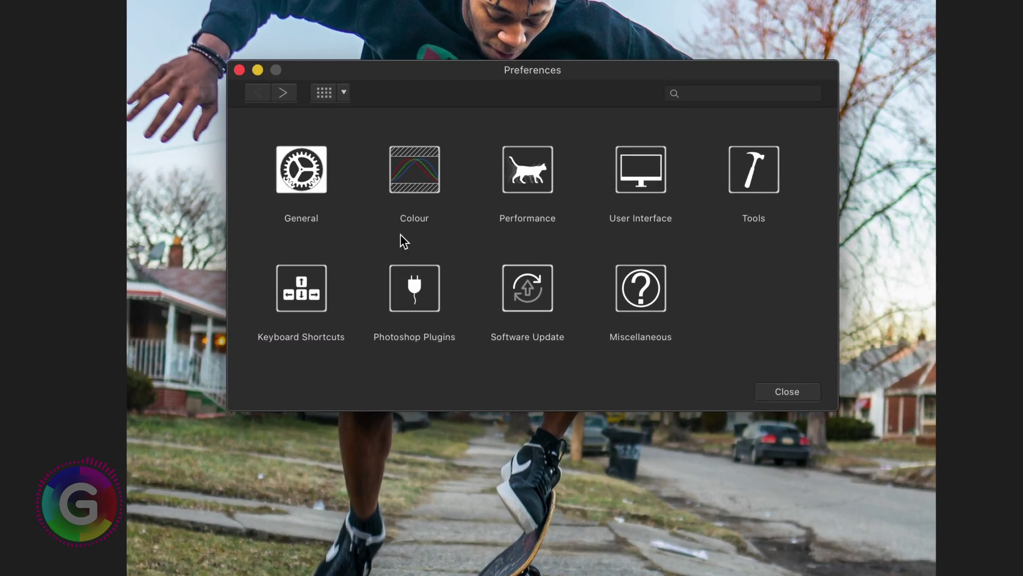
{"action": "left_click", "coordinate": [433, 299]}
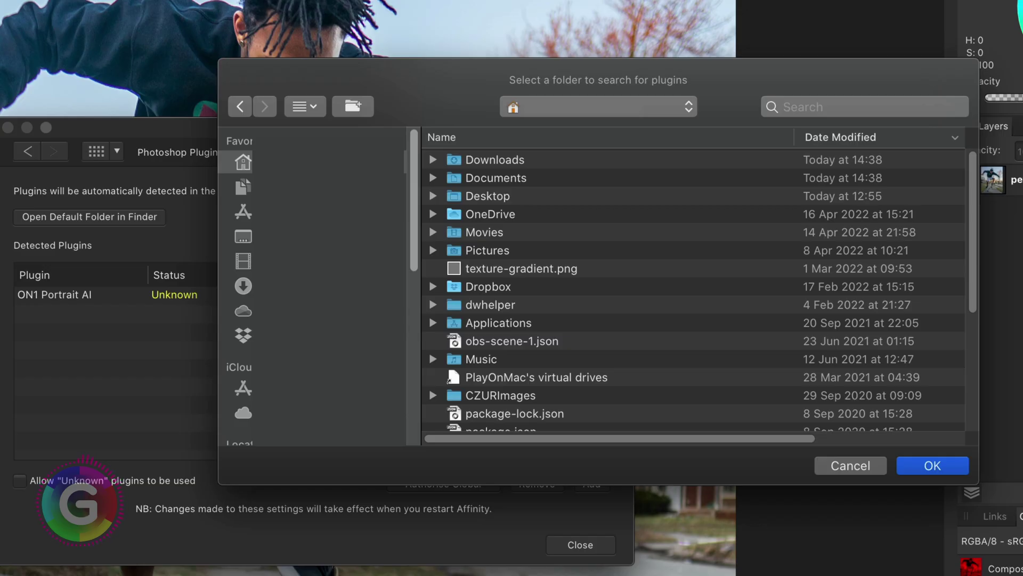
{"action": "scroll", "coordinate": [243, 288], "scroll_direction": "down", "scroll_amount": 4}
{"action": "left_click", "coordinate": [243, 349]}
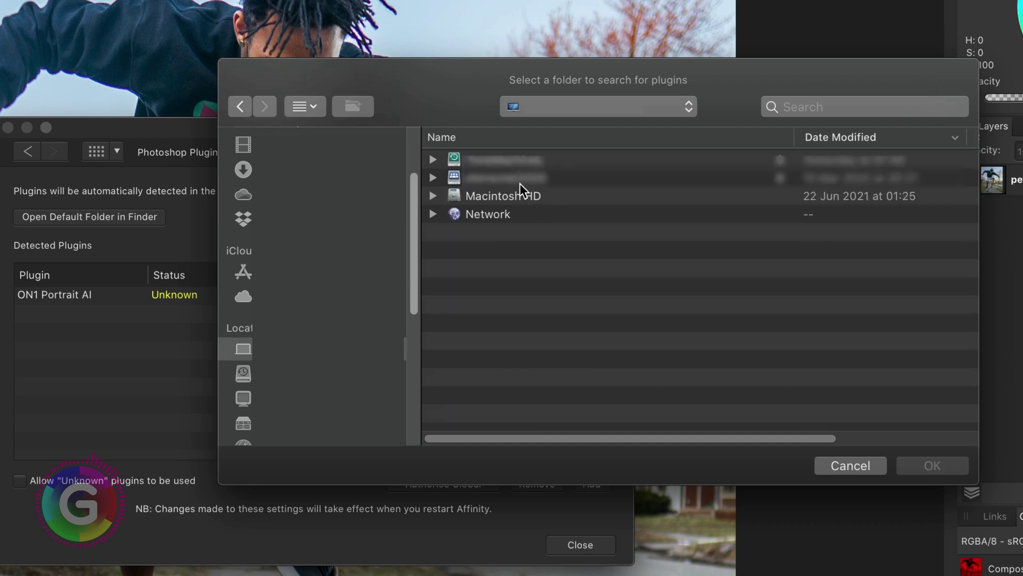
Add /Library/Application Support/Adobe/Plug-Ins/CC/Dehancer as a search folder and close Preferences
{"action": "double_click", "coordinate": [516, 196]}
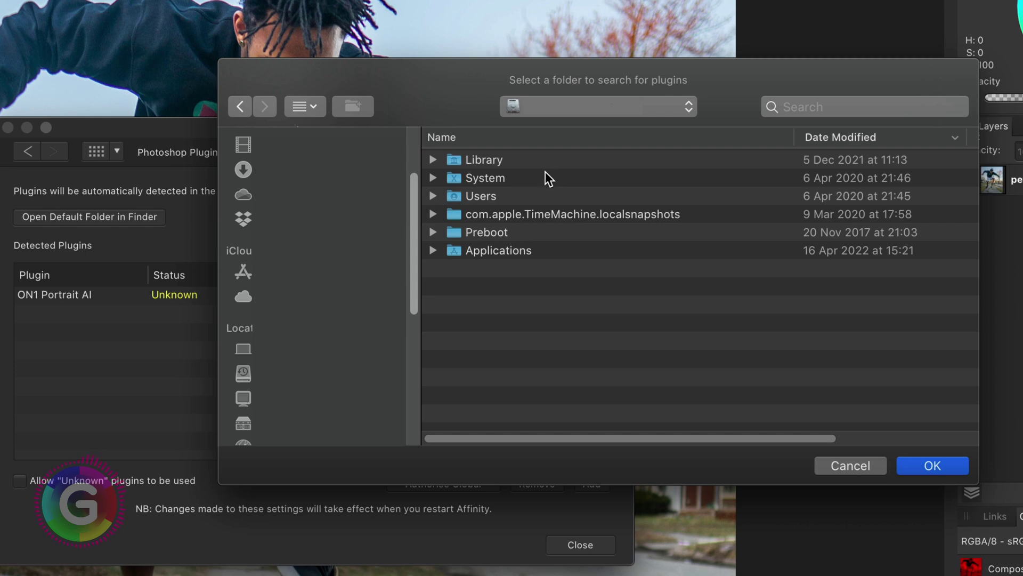
{"action": "double_click", "coordinate": [518, 159]}
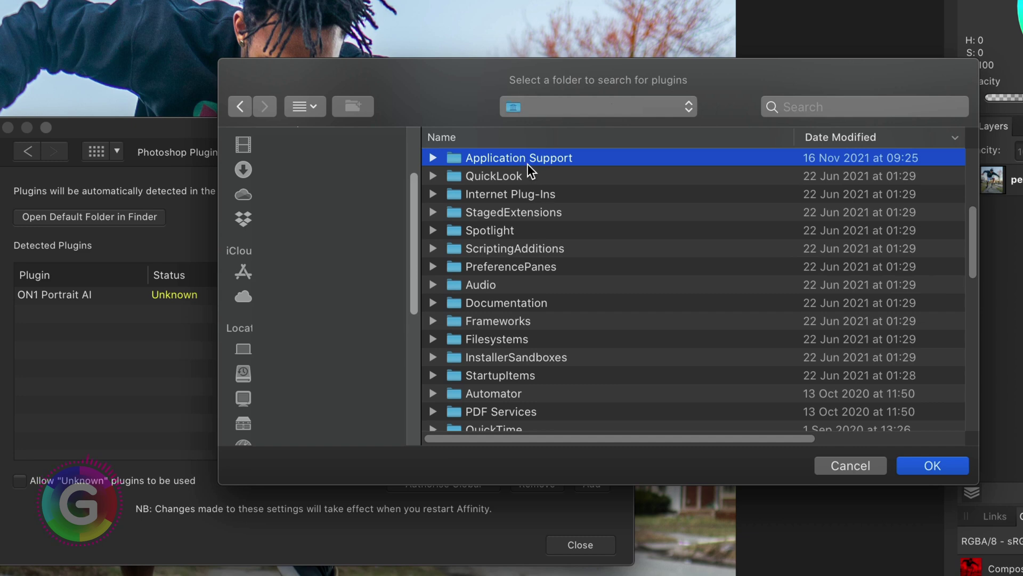
{"action": "double_click", "coordinate": [528, 162]}
{"action": "double_click", "coordinate": [495, 169]}
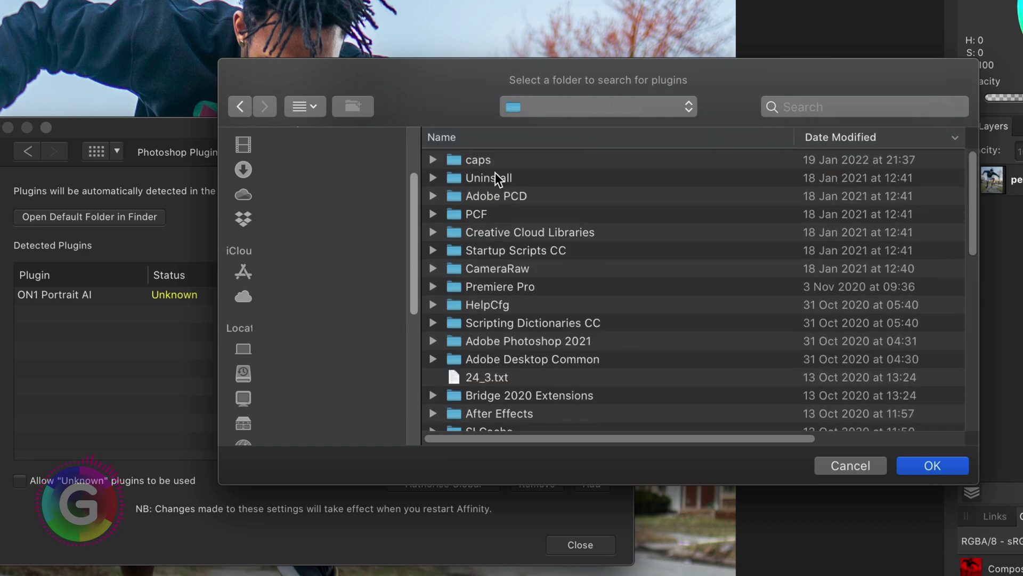
{"action": "scroll", "coordinate": [496, 293], "scroll_direction": "down", "scroll_amount": 10}
{"action": "left_click", "coordinate": [506, 419]}
{"action": "double_click", "coordinate": [507, 420]}
{"action": "left_click", "coordinate": [464, 161]}
{"action": "double_click", "coordinate": [466, 162]}
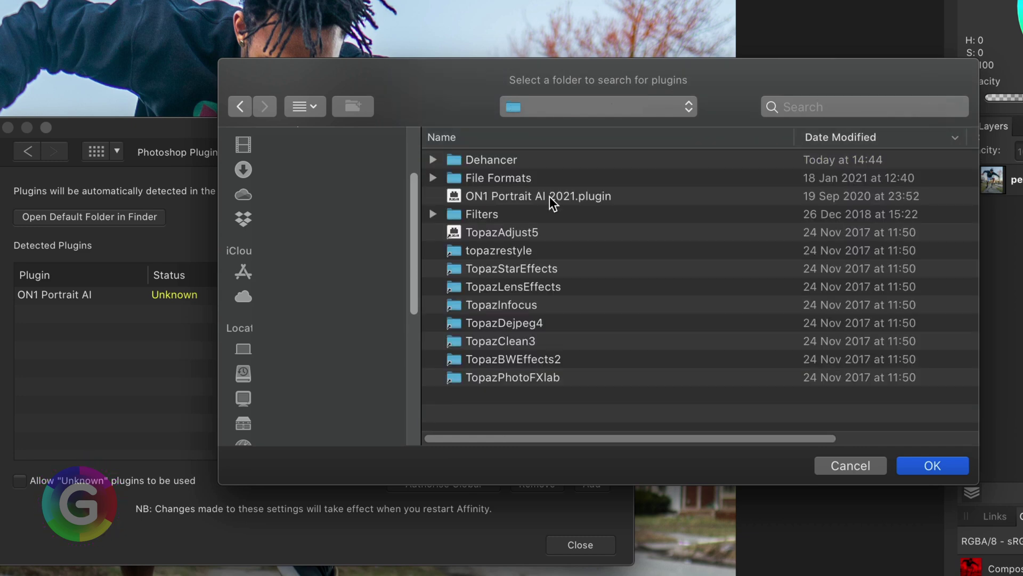
{"action": "double_click", "coordinate": [482, 162]}
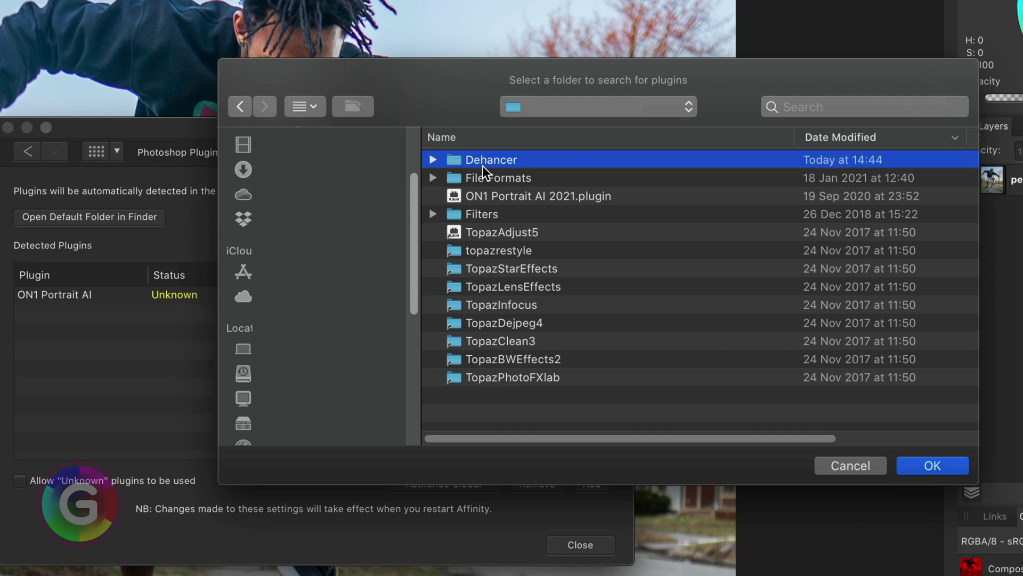
{"action": "left_click", "coordinate": [932, 466]}
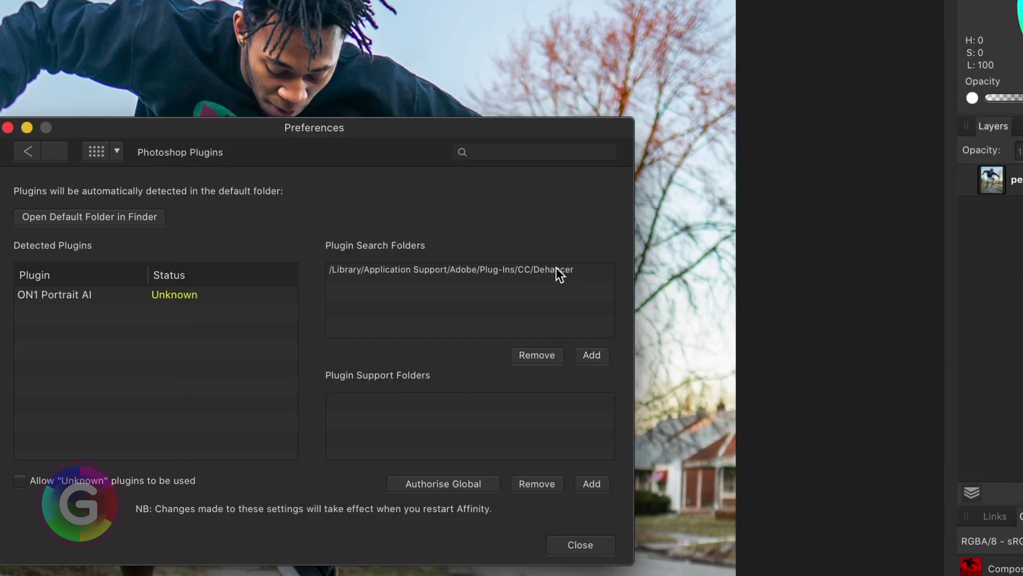
{"action": "left_click", "coordinate": [583, 546]}
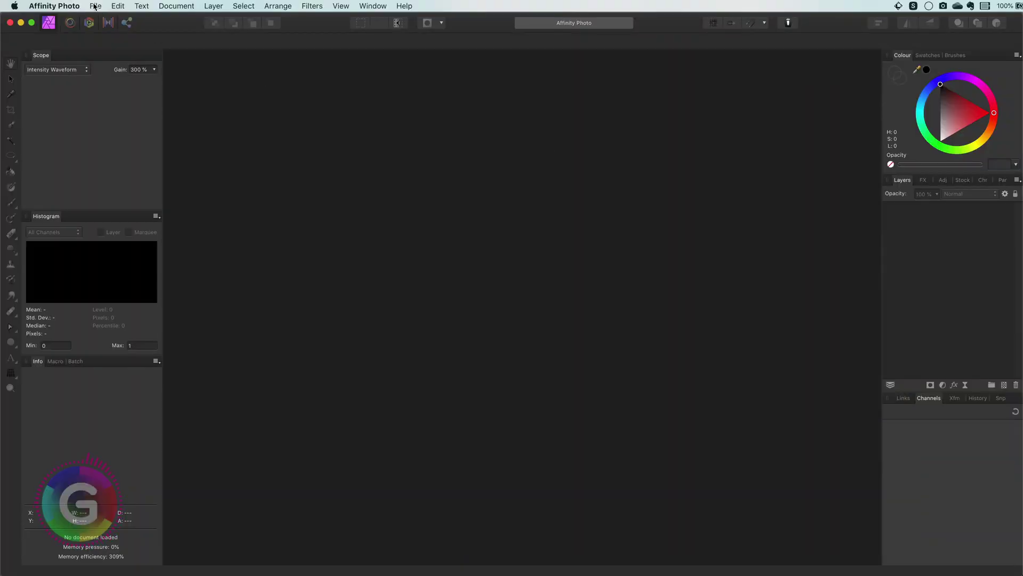
Open the Graphical-Dehazer document and check the Filters menu for plugins
{"action": "left_click", "coordinate": [94, 7]}
{"action": "left_click", "coordinate": [122, 110]}
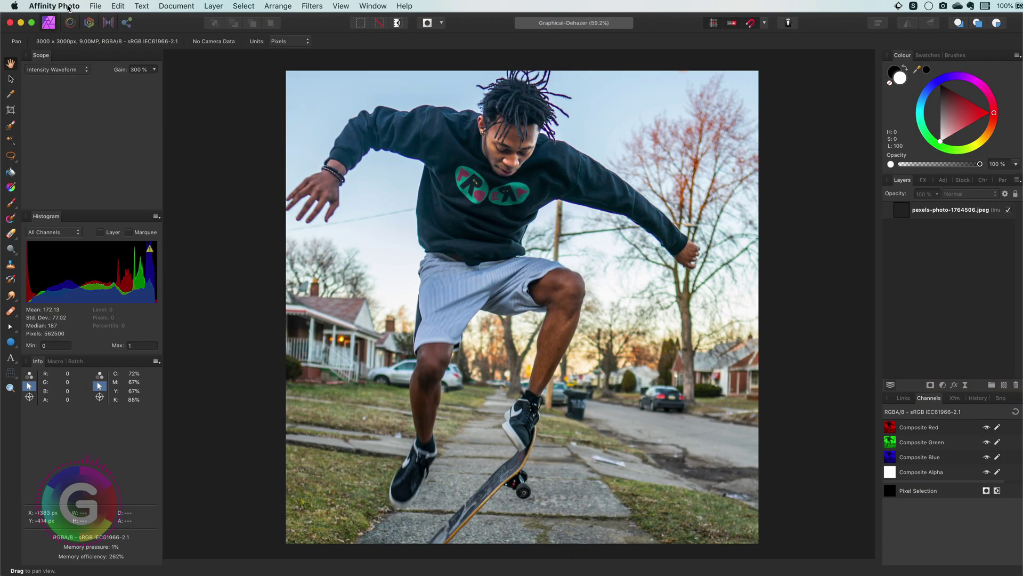
{"action": "left_click", "coordinate": [312, 6]}
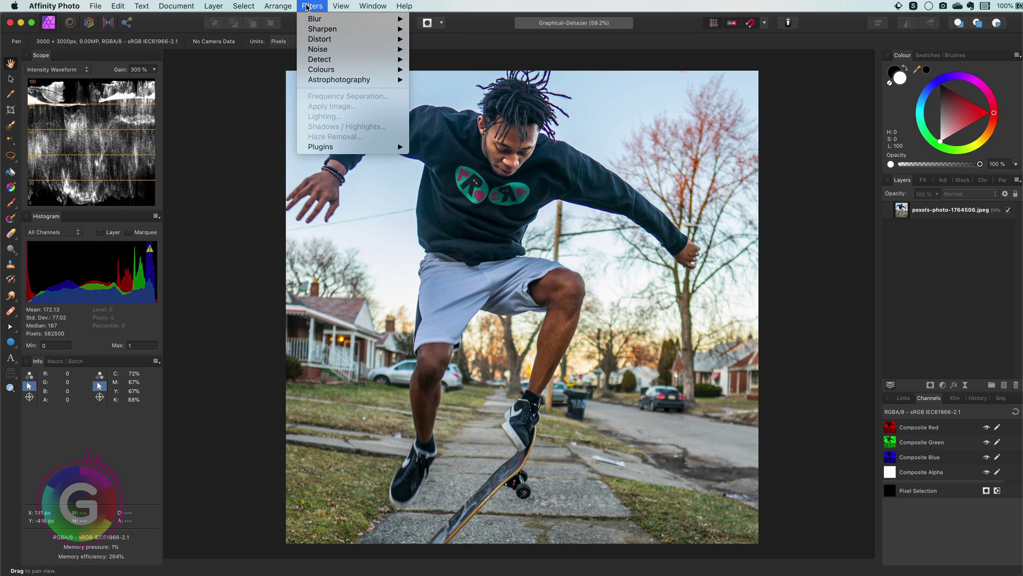
Enable 'Allow Unknown plugins to be used' in Photoshop Plugins preferences and recheck Filters
{"action": "left_click", "coordinate": [69, 5]}
{"action": "left_click", "coordinate": [431, 262]}
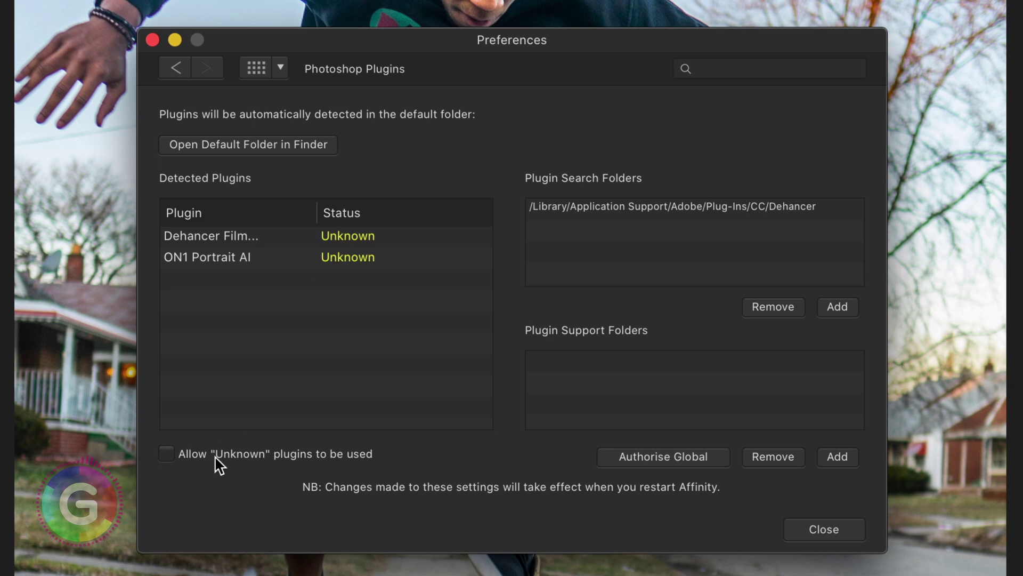
{"action": "left_click", "coordinate": [167, 455]}
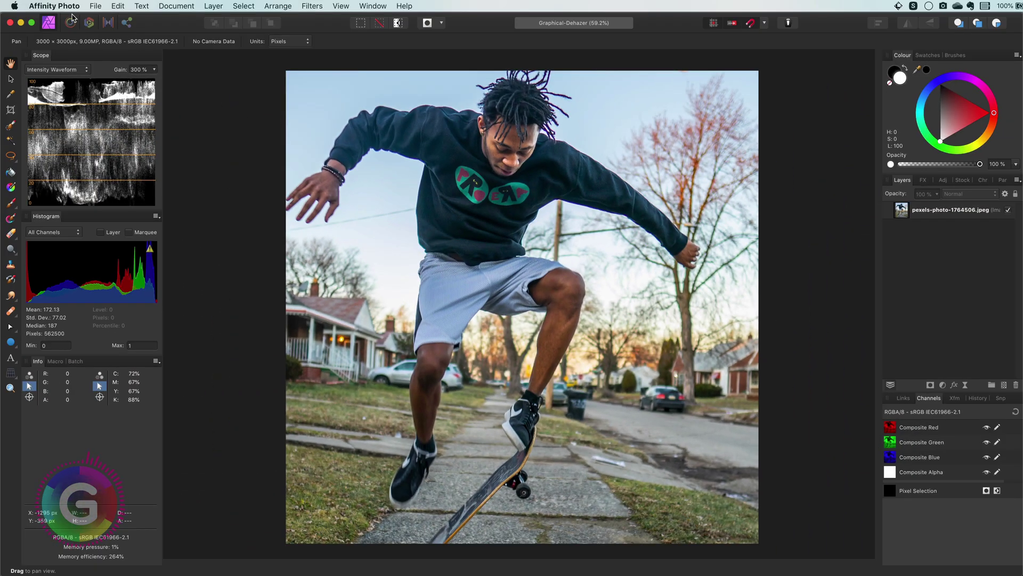
{"action": "left_click", "coordinate": [312, 7]}
{"action": "mouse_move", "coordinate": [347, 146]}
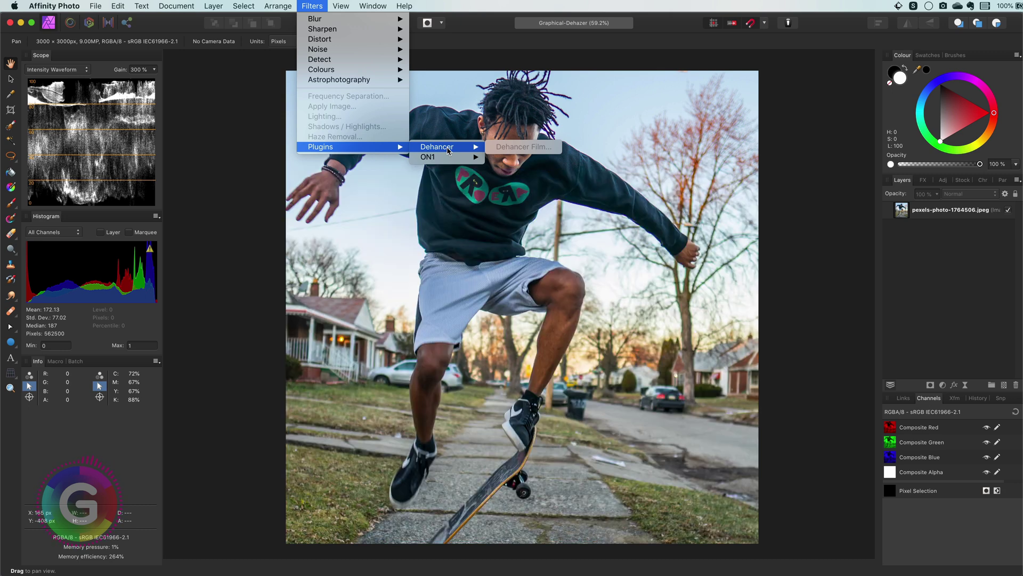
{"action": "left_click", "coordinate": [629, 201]}
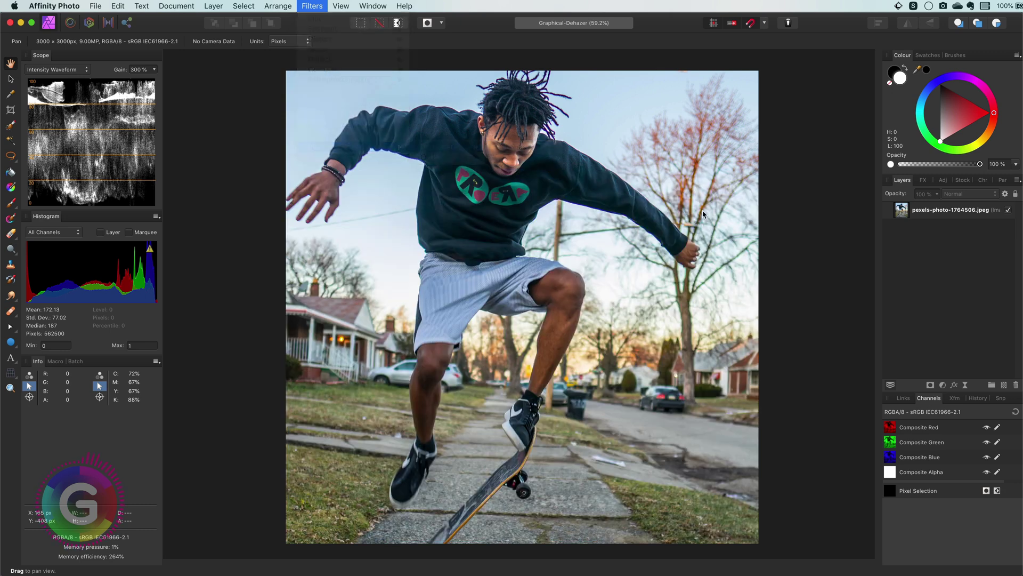
{"action": "left_click", "coordinate": [919, 215]}
{"action": "left_click", "coordinate": [312, 6]}
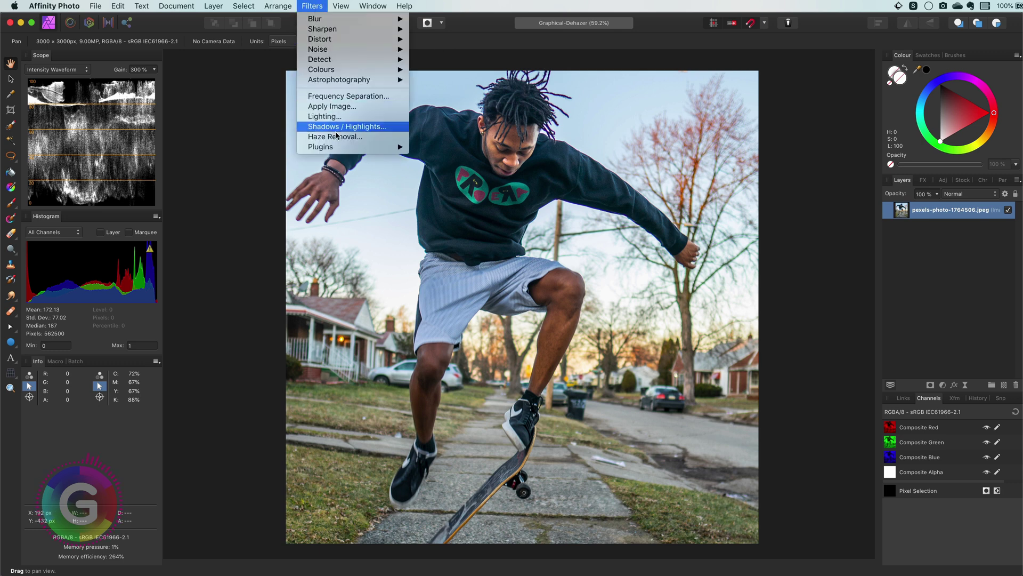
{"action": "mouse_move", "coordinate": [347, 148]}
{"action": "mouse_move", "coordinate": [456, 151]}
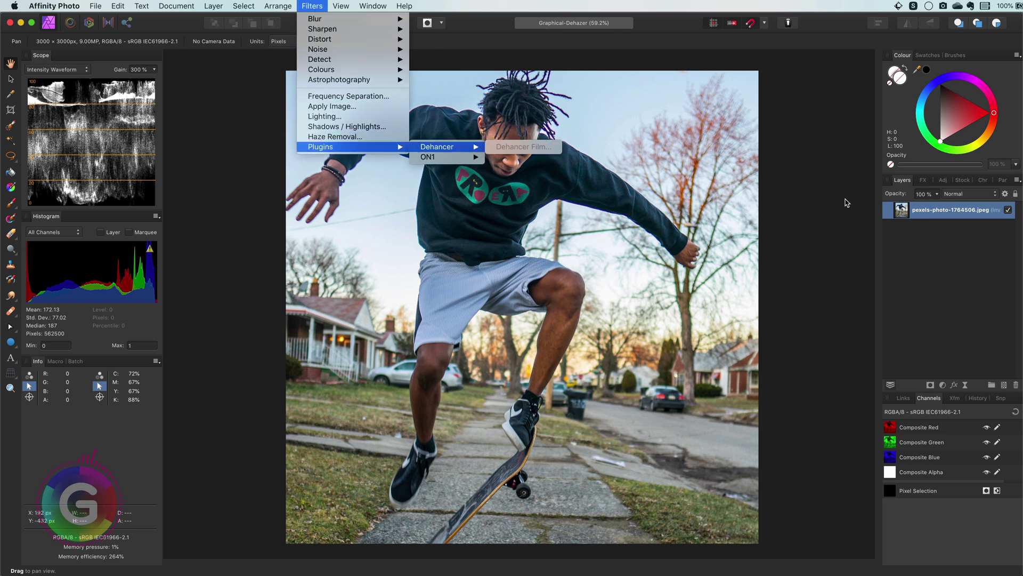
{"action": "left_click", "coordinate": [903, 213]}
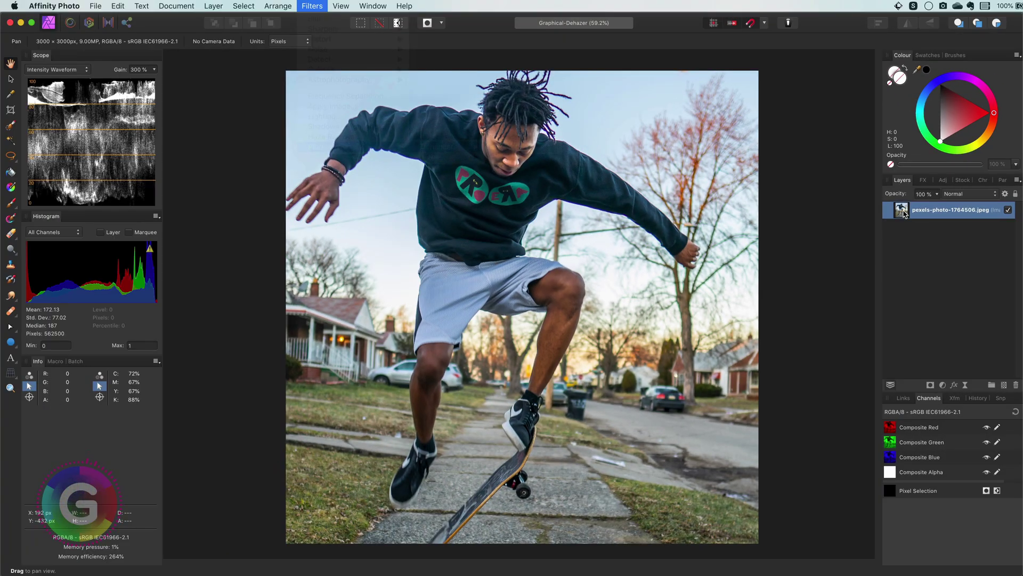
Rasterise & Trim the photo layer, then run Filters > Plugins > Dehancer > Dehancer Film
{"action": "right_click", "coordinate": [905, 214]}
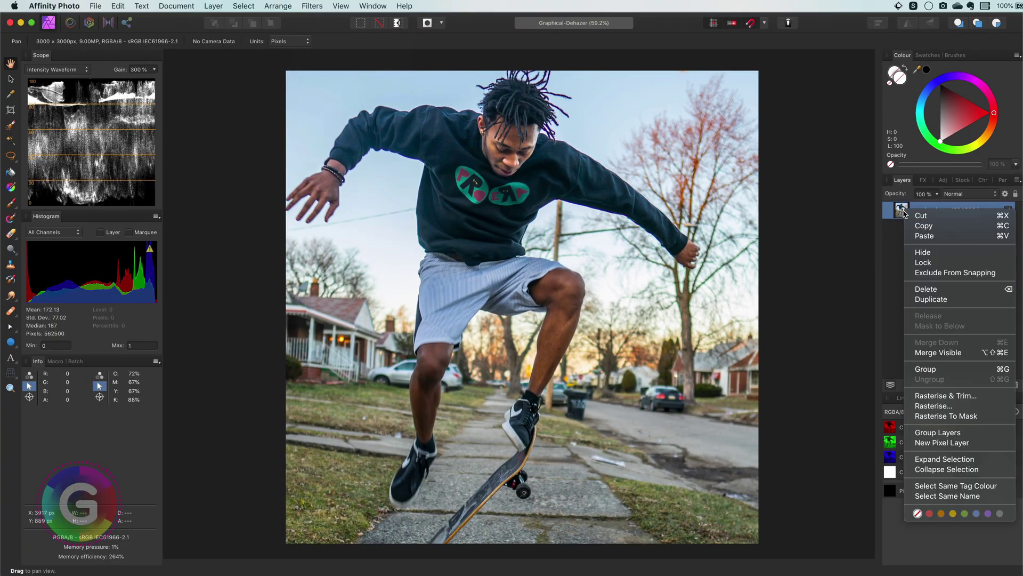
{"action": "left_click", "coordinate": [929, 397]}
{"action": "left_click", "coordinate": [312, 6]}
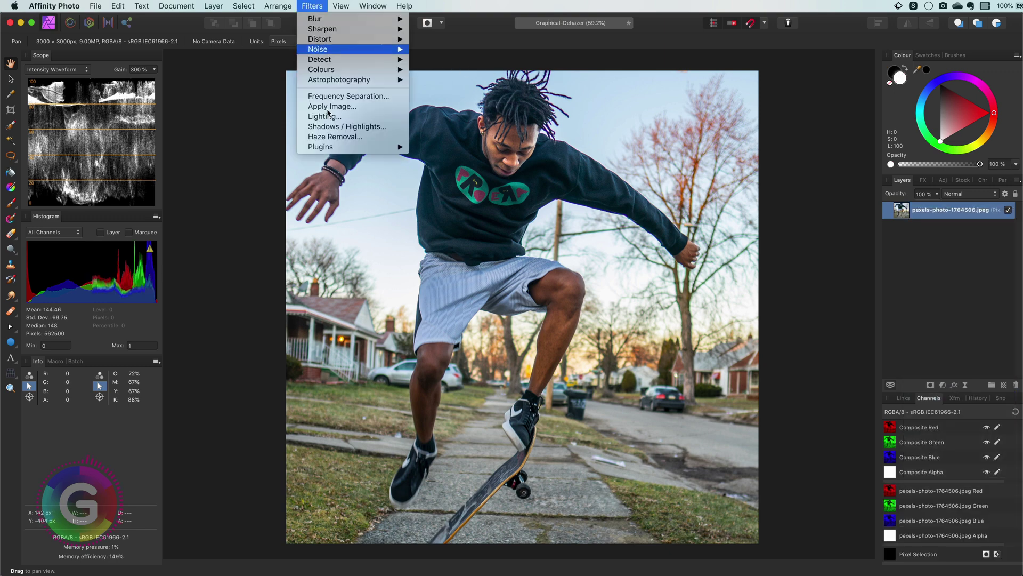
{"action": "mouse_move", "coordinate": [339, 148]}
{"action": "mouse_move", "coordinate": [429, 146]}
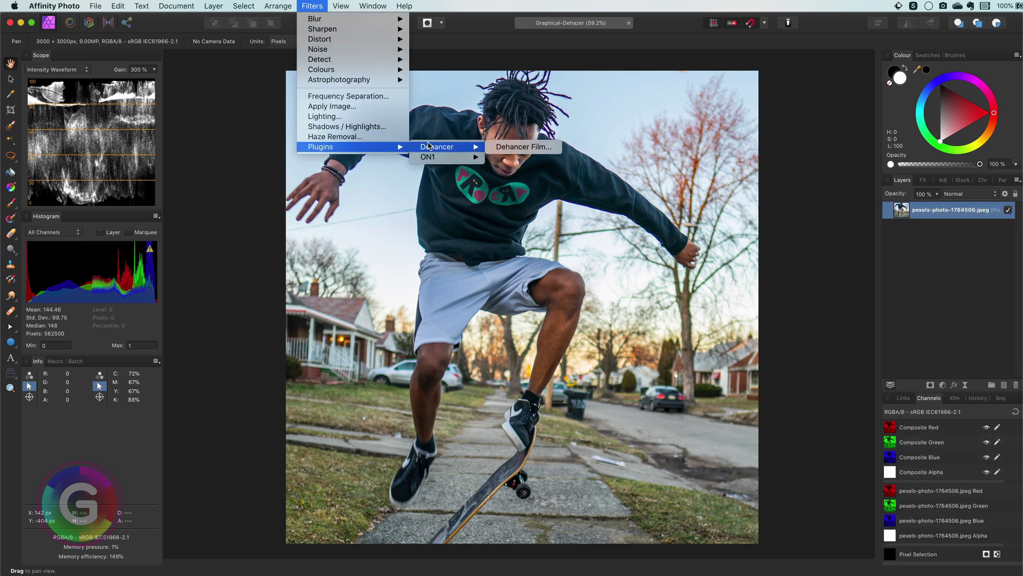
{"action": "left_click", "coordinate": [525, 145]}
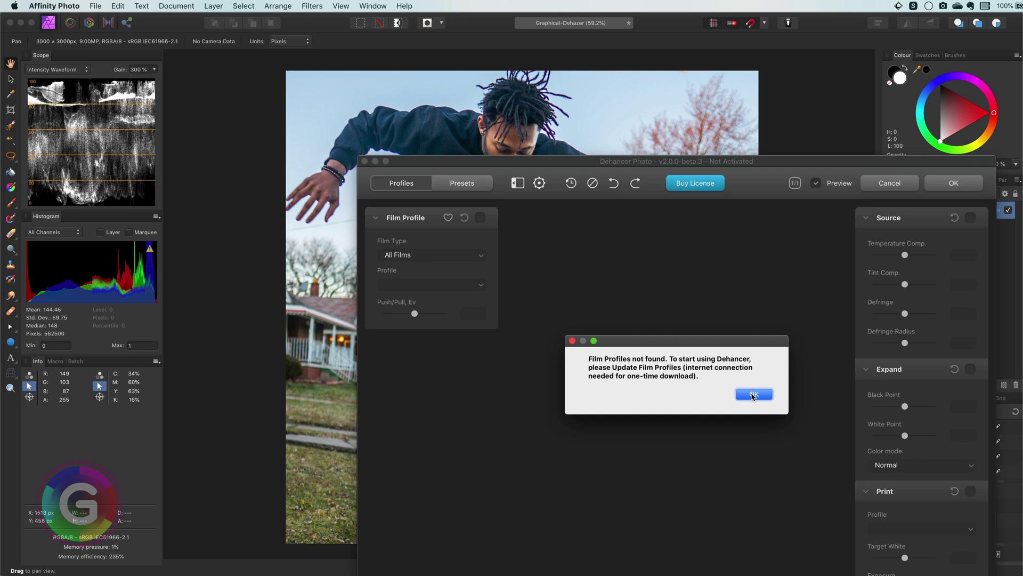
Dismiss the 'Film Profiles not found' alert and download the film profiles
{"action": "left_click", "coordinate": [753, 395]}
{"action": "left_click", "coordinate": [754, 395]}
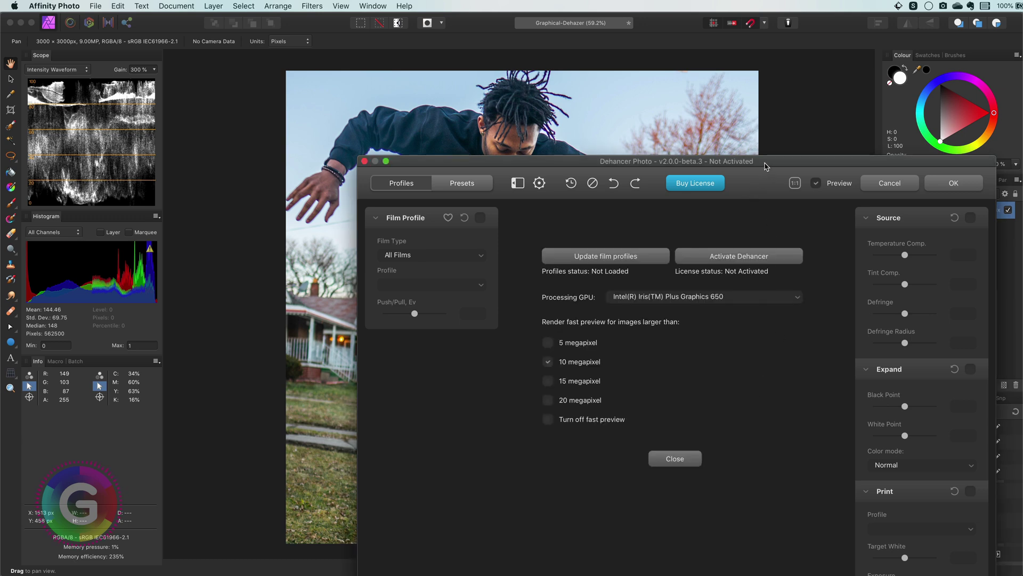
{"action": "left_click_drag", "start_coordinate": [765, 166], "coordinate": [640, 100]}
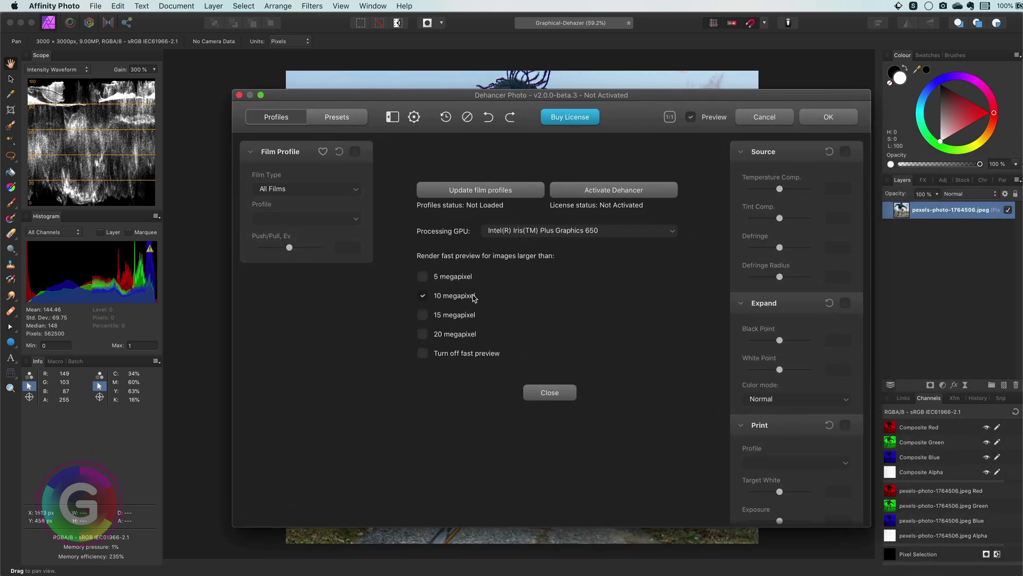
{"action": "left_click", "coordinate": [550, 392]}
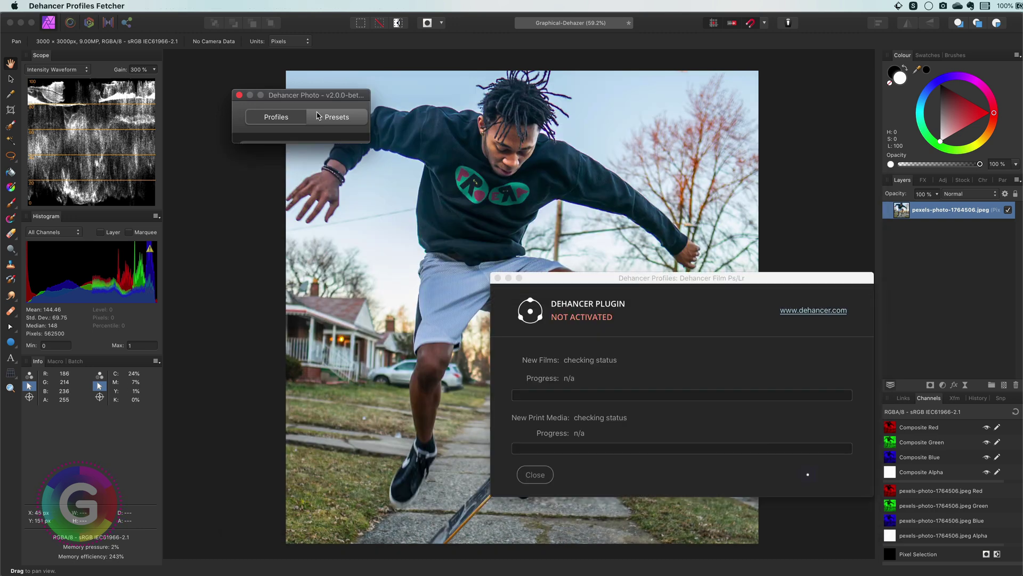
{"action": "left_click_drag", "start_coordinate": [712, 274], "coordinate": [560, 224]}
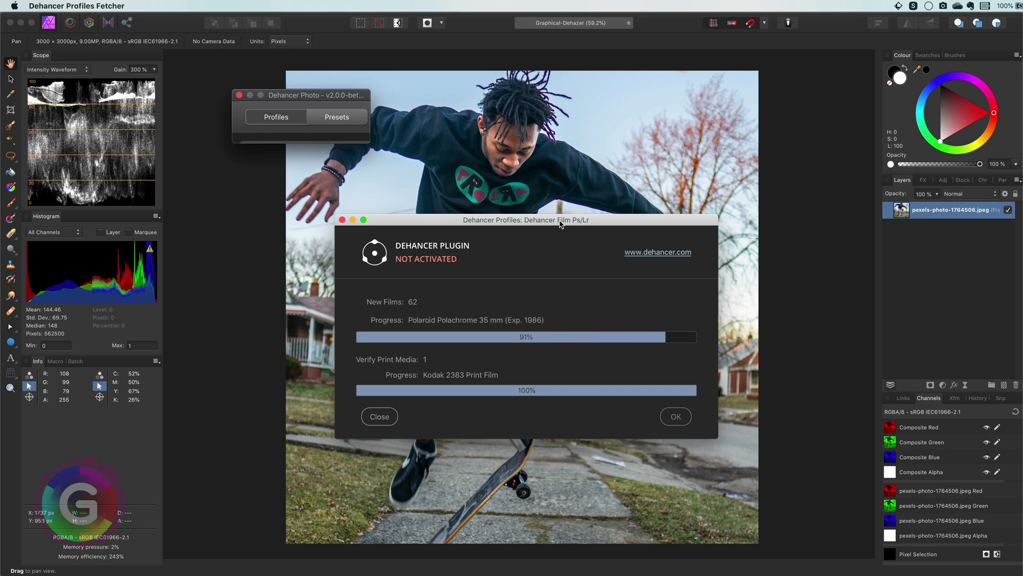
Try the Agfa Agfacolor 100, Agfacolor XRS 200 and Portrait XPS 160 film looks
{"action": "left_click", "coordinate": [673, 420]}
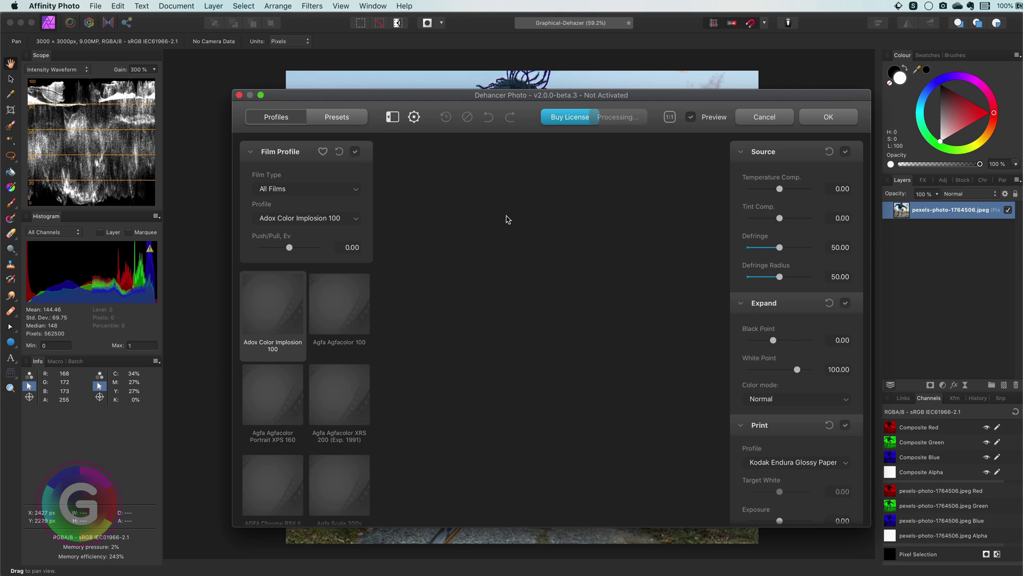
{"action": "left_click_drag", "start_coordinate": [432, 101], "coordinate": [421, 90]}
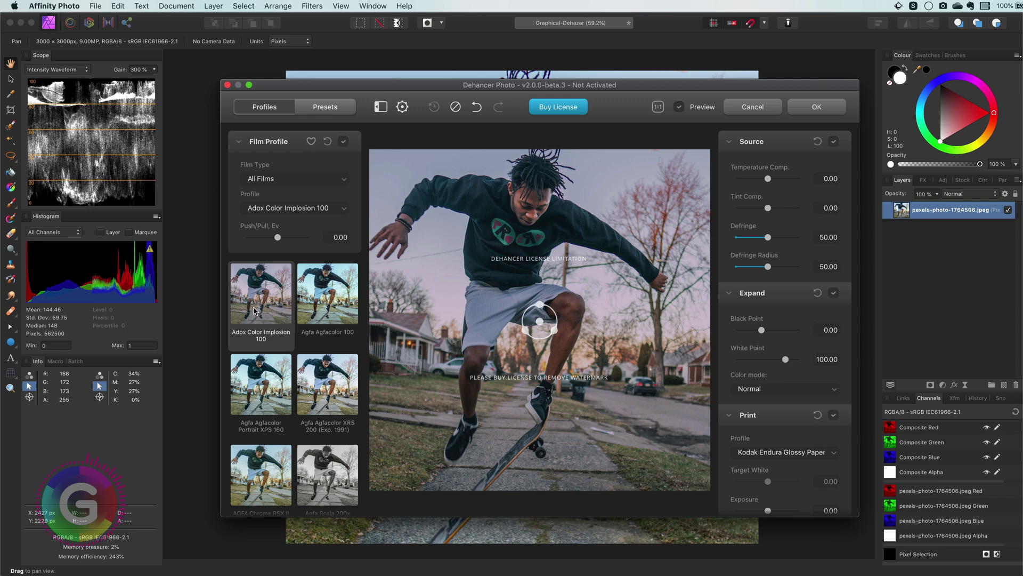
{"action": "left_click", "coordinate": [320, 306]}
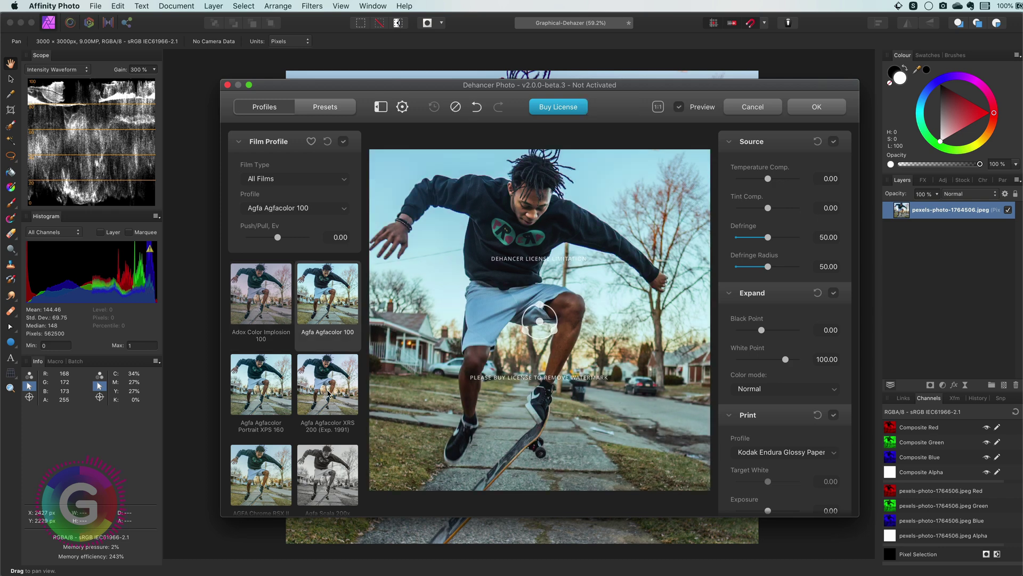
{"action": "left_click", "coordinate": [329, 395]}
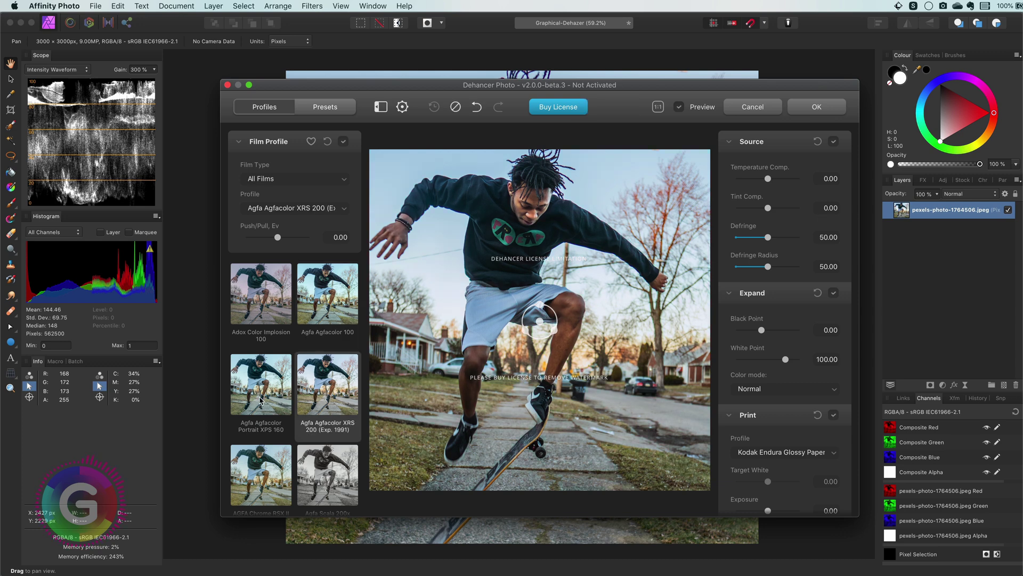
{"action": "left_click", "coordinate": [261, 400]}
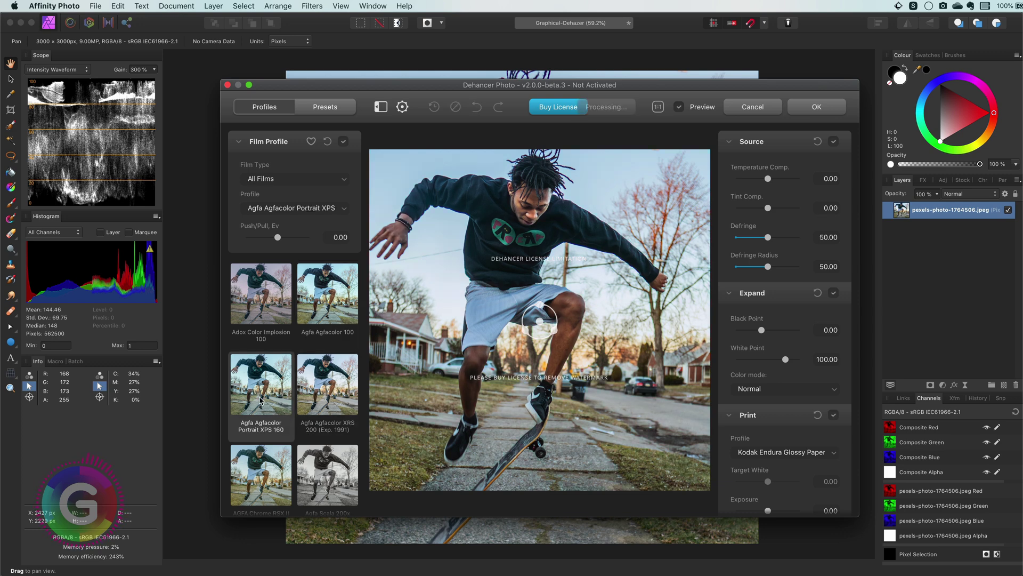
{"action": "scroll", "coordinate": [264, 395], "scroll_direction": "down", "scroll_amount": 10}
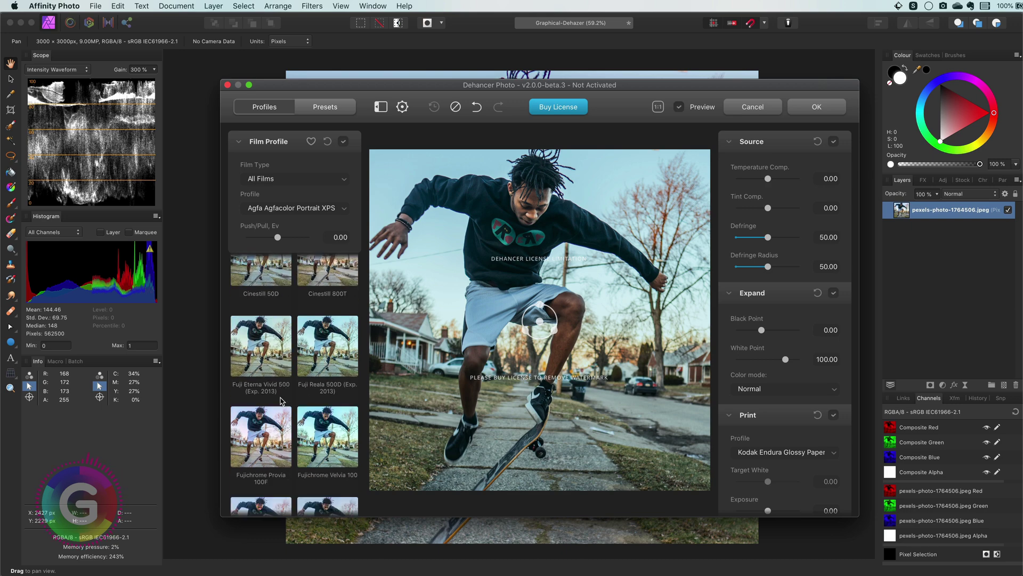
{"action": "scroll", "coordinate": [281, 401], "scroll_direction": "down", "scroll_amount": 3}
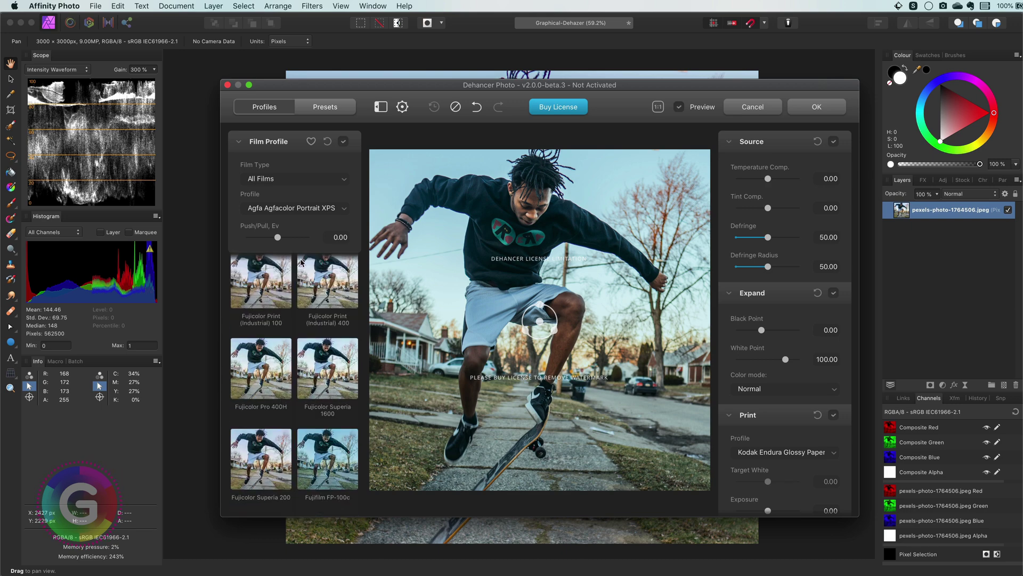
Filter to Motion Picture profiles, compare Kodak Vision3 200T and 250D, then apply 500T
{"action": "left_click", "coordinate": [296, 181]}
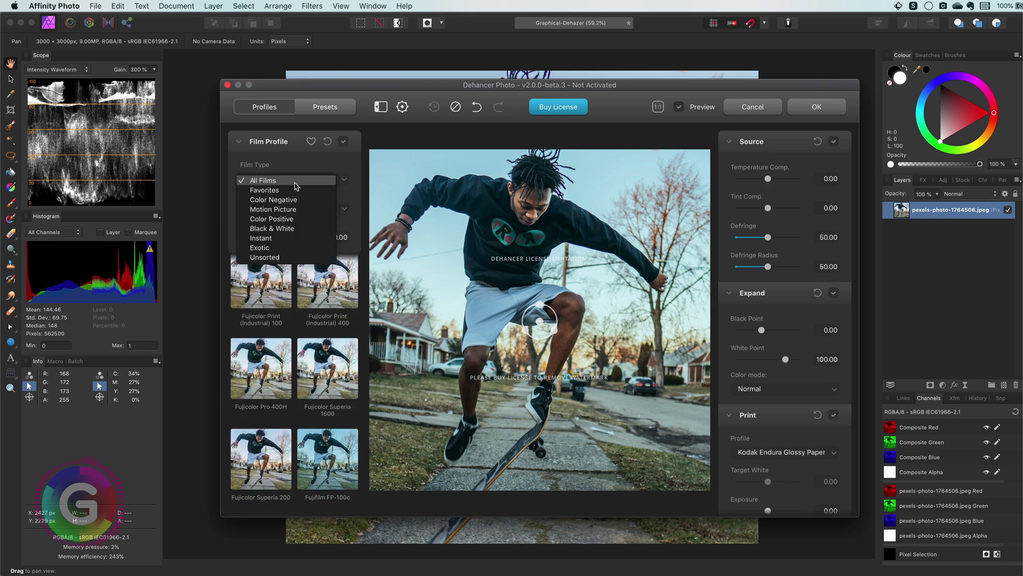
{"action": "left_click", "coordinate": [296, 210]}
{"action": "left_click", "coordinate": [289, 209]}
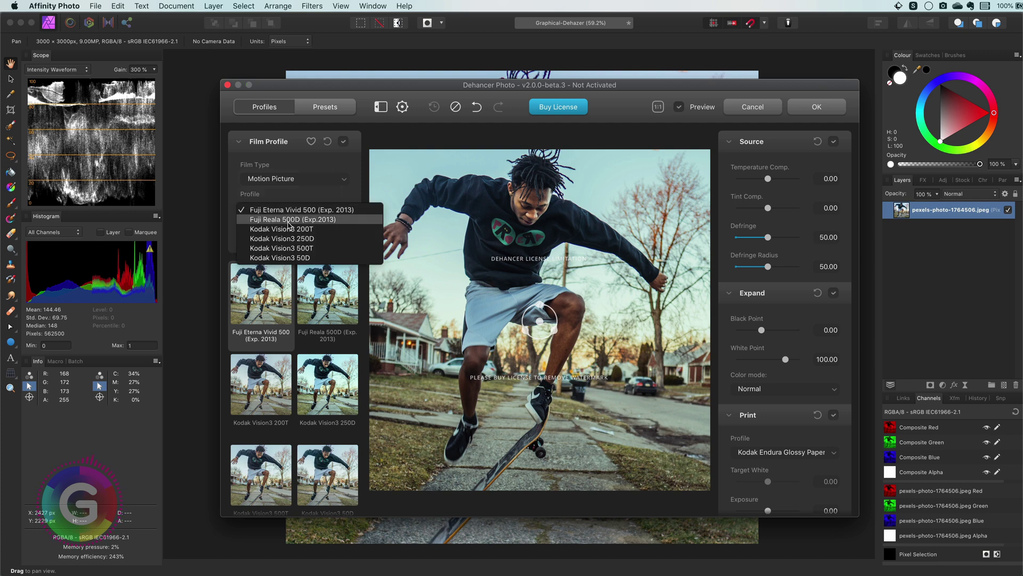
{"action": "left_click", "coordinate": [289, 229]}
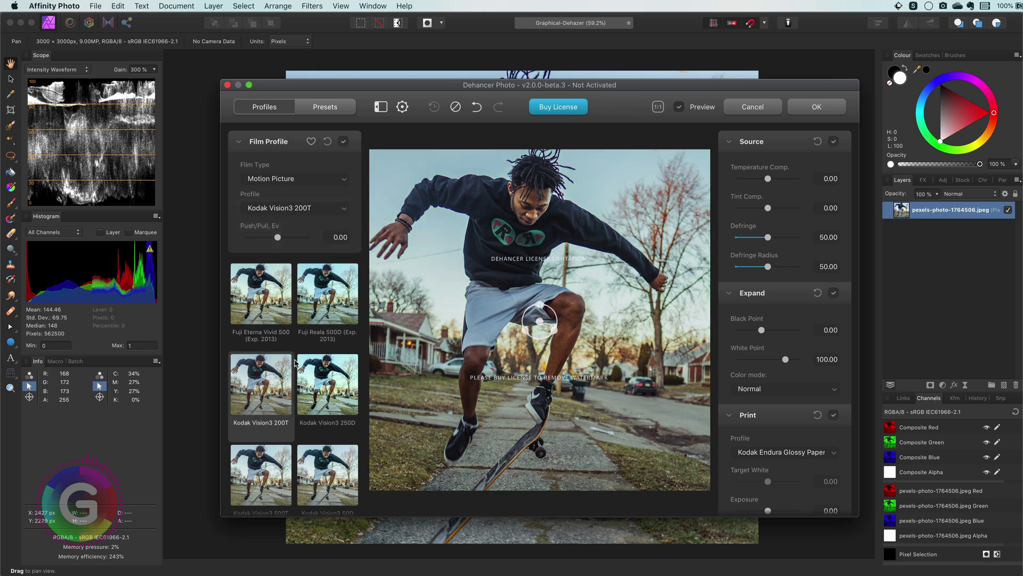
{"action": "scroll", "coordinate": [297, 363], "scroll_direction": "down", "scroll_amount": 1}
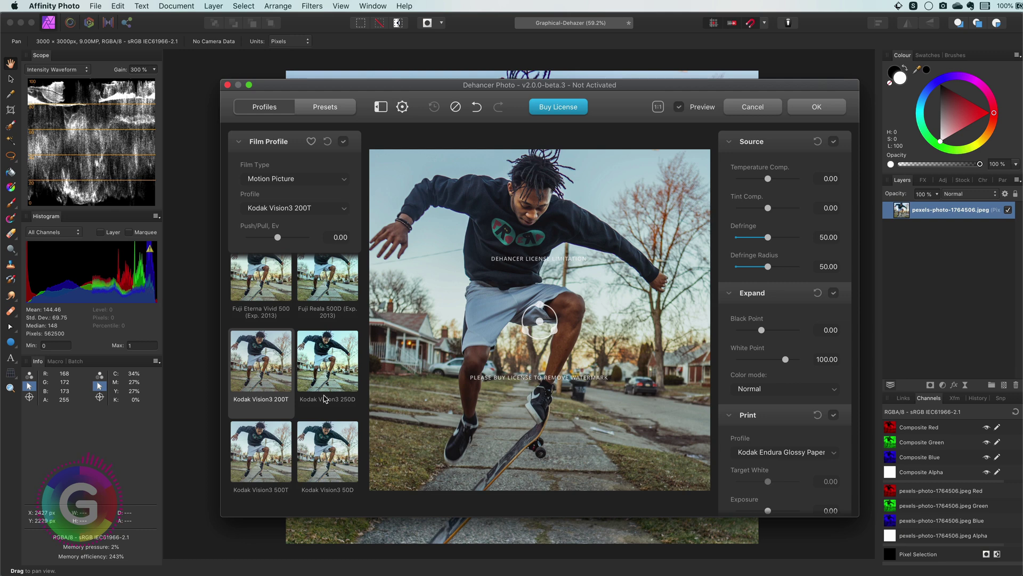
{"action": "left_click", "coordinate": [331, 368]}
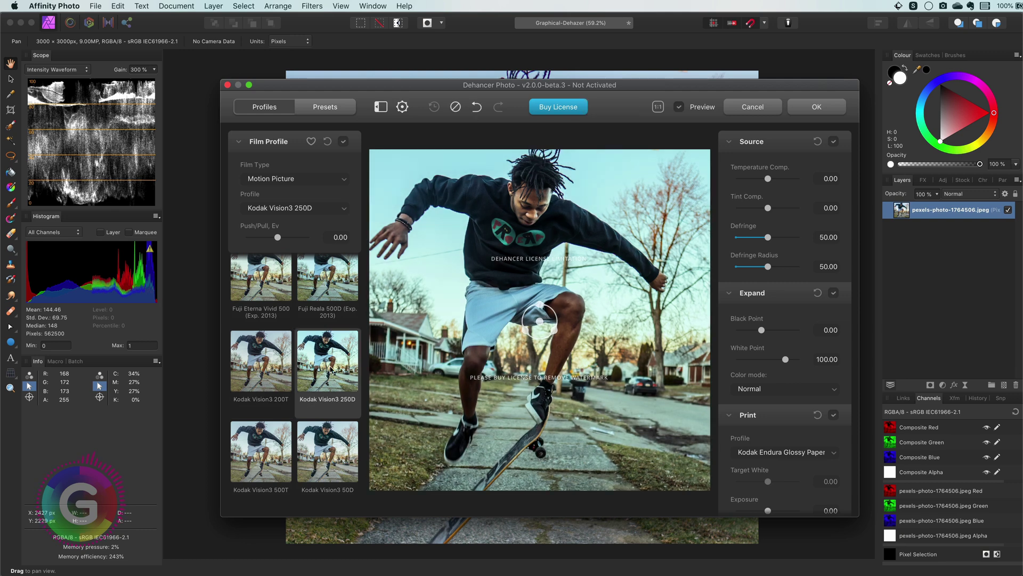
{"action": "left_click", "coordinate": [277, 382]}
{"action": "left_click", "coordinate": [256, 454]}
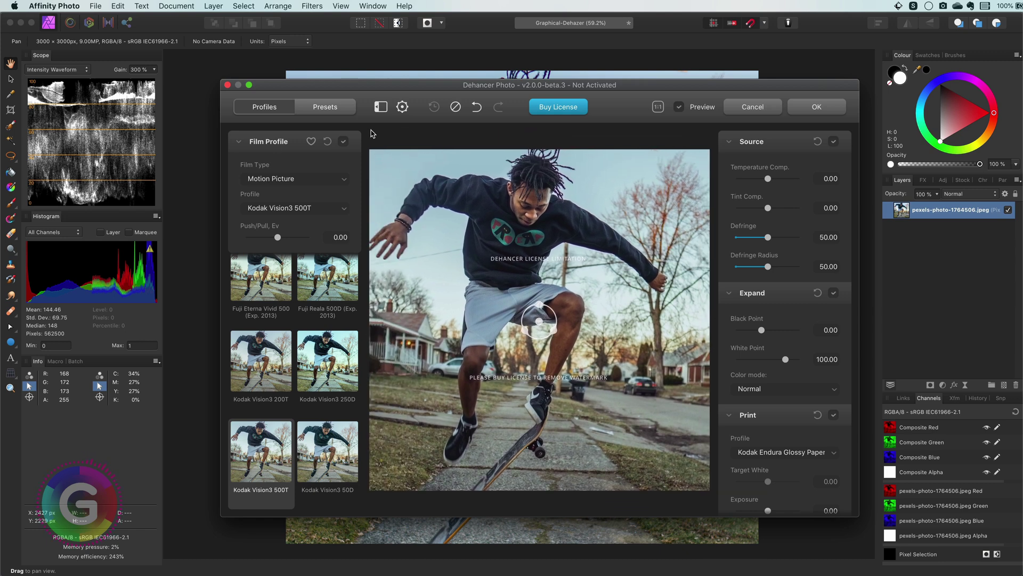
Warm the temperature, reduce defringe and raise the black point of the 500T look
{"action": "left_click", "coordinate": [239, 142]}
{"action": "mouse_move", "coordinate": [768, 179]}
{"action": "left_mouse_down"}
{"action": "mouse_move", "coordinate": [758, 179]}
{"action": "mouse_move", "coordinate": [771, 179]}
{"action": "mouse_move", "coordinate": [788, 208]}
{"action": "mouse_move", "coordinate": [775, 208]}
{"action": "mouse_move", "coordinate": [773, 179]}
{"action": "mouse_move", "coordinate": [782, 179]}
{"action": "left_mouse_up"}
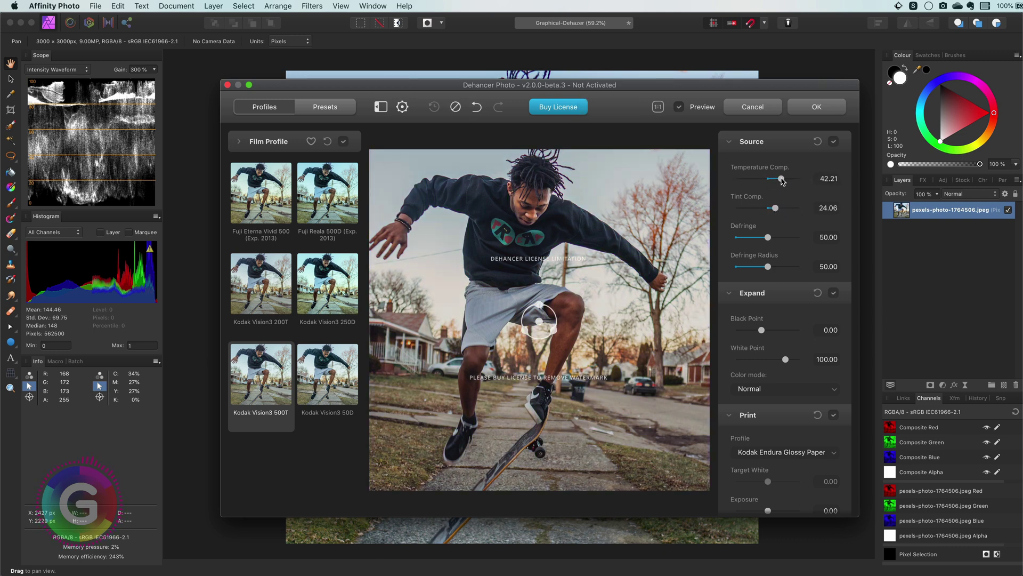
{"action": "left_click_drag", "start_coordinate": [768, 237], "coordinate": [778, 268]}
{"action": "left_click_drag", "start_coordinate": [762, 330], "coordinate": [781, 314]}
Turn on the Halation effect
{"action": "scroll", "coordinate": [778, 331], "scroll_direction": "down", "scroll_amount": 3}
{"action": "scroll", "coordinate": [782, 368], "scroll_direction": "down", "scroll_amount": 2}
{"action": "scroll", "coordinate": [782, 367], "scroll_direction": "down", "scroll_amount": 15}
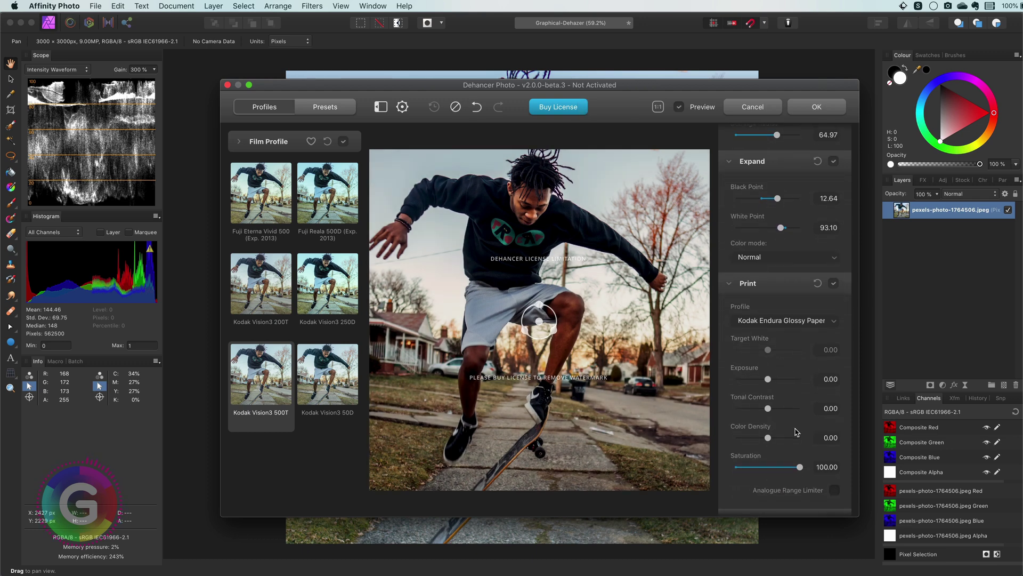
{"action": "scroll", "coordinate": [809, 396], "scroll_direction": "down", "scroll_amount": 2}
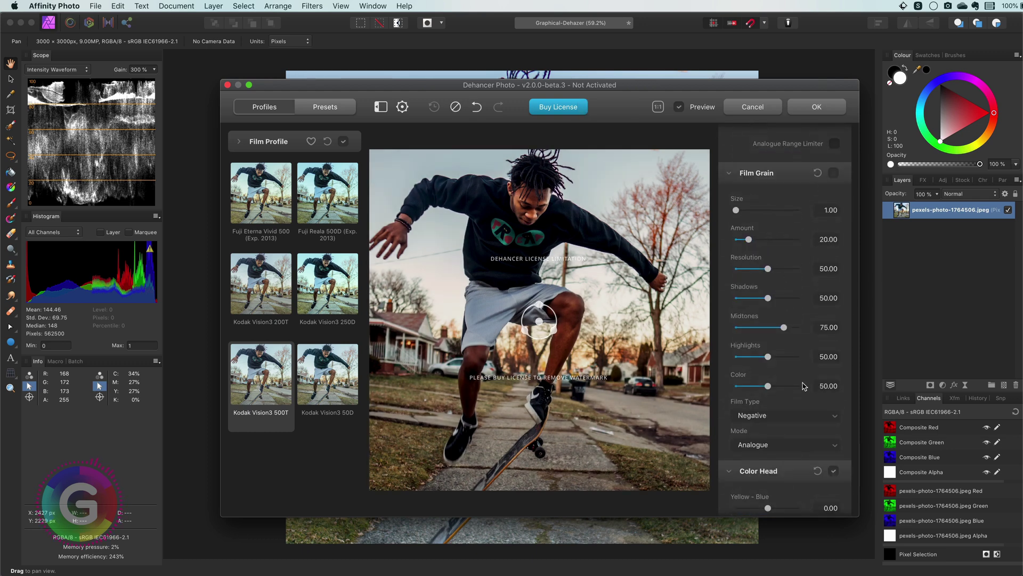
{"action": "scroll", "coordinate": [804, 386], "scroll_direction": "down", "scroll_amount": 20}
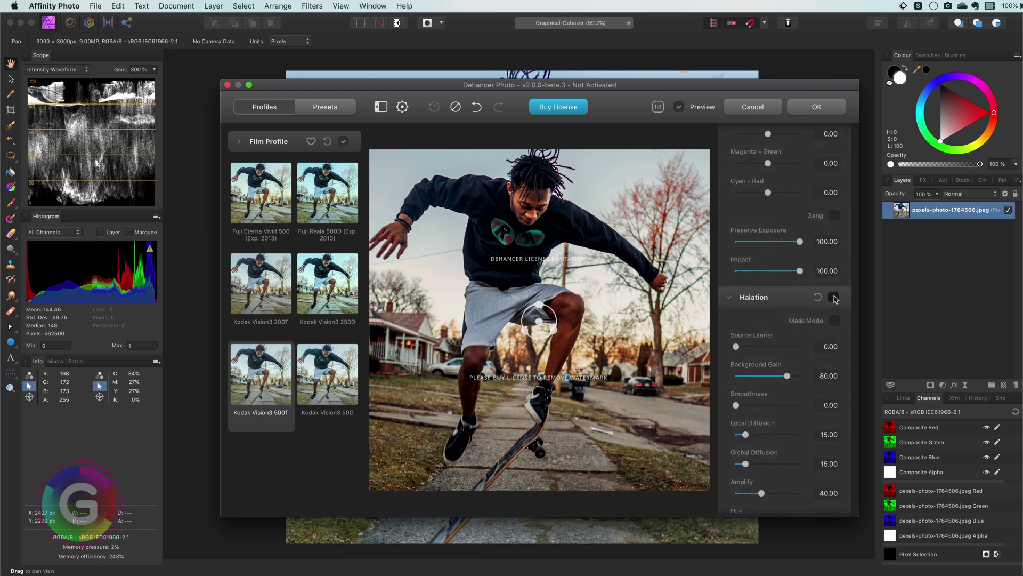
{"action": "left_click", "coordinate": [835, 298]}
Enable Bloom with Source Limiter 64.31, Saturation 85.47, Impact 60.45, Highlights 82.93, Amplify 76.71
{"action": "scroll", "coordinate": [796, 410], "scroll_direction": "down", "scroll_amount": 10}
{"action": "scroll", "coordinate": [795, 414], "scroll_direction": "down", "scroll_amount": 10}
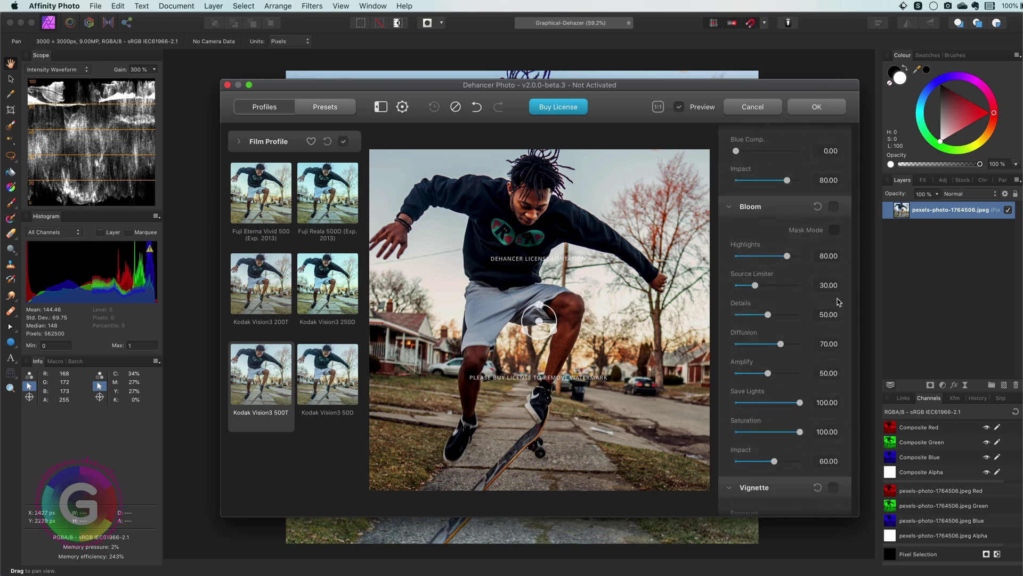
{"action": "left_click", "coordinate": [834, 207]}
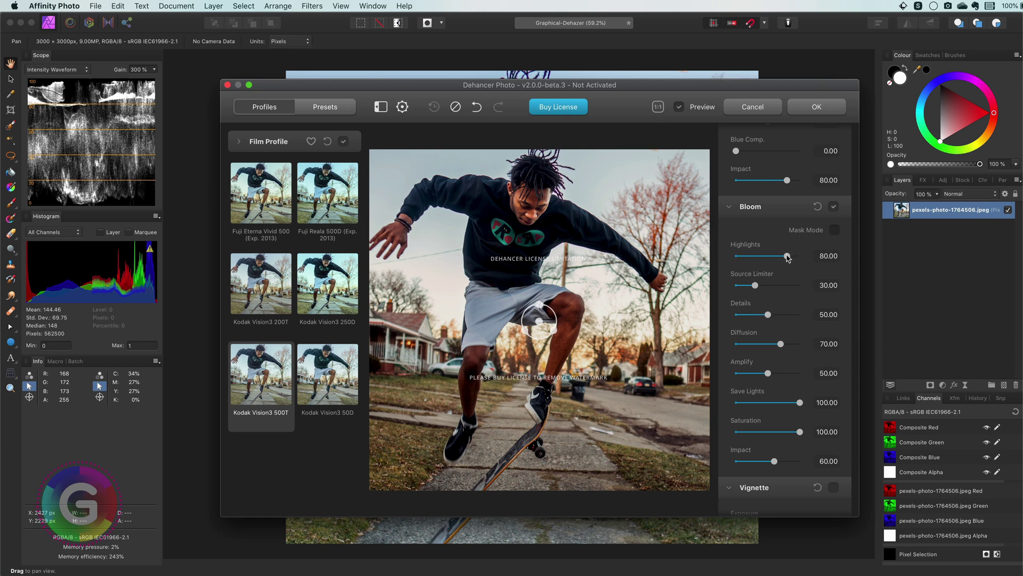
{"action": "mouse_move", "coordinate": [788, 256]}
{"action": "left_mouse_down"}
{"action": "mouse_move", "coordinate": [758, 257]}
{"action": "mouse_move", "coordinate": [808, 259]}
{"action": "mouse_move", "coordinate": [791, 260]}
{"action": "left_mouse_up"}
{"action": "left_click_drag", "start_coordinate": [774, 378], "coordinate": [785, 377]}
{"action": "left_click_drag", "start_coordinate": [768, 314], "coordinate": [751, 314]}
{"action": "scroll", "coordinate": [794, 415], "scroll_direction": "down", "scroll_amount": 3}
{"action": "scroll", "coordinate": [794, 415], "scroll_direction": "up", "scroll_amount": 1}
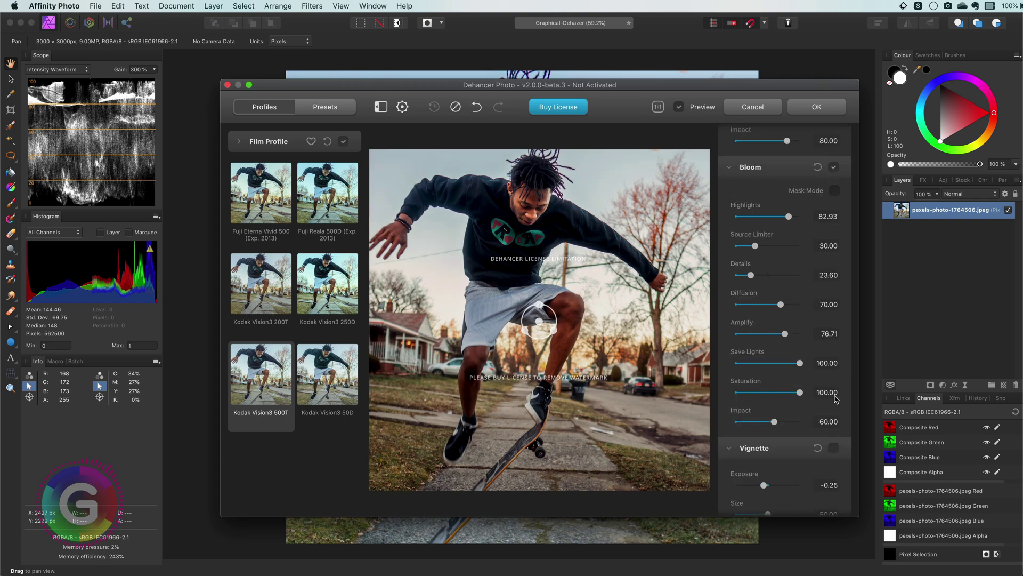
{"action": "left_click_drag", "start_coordinate": [800, 363], "coordinate": [777, 367]}
{"action": "scroll", "coordinate": [765, 423], "scroll_direction": "up", "scroll_amount": 3}
Zoom into the preview and toggle the effect on and off to compare with the original
{"action": "left_click_drag", "start_coordinate": [539, 326], "coordinate": [577, 356]}
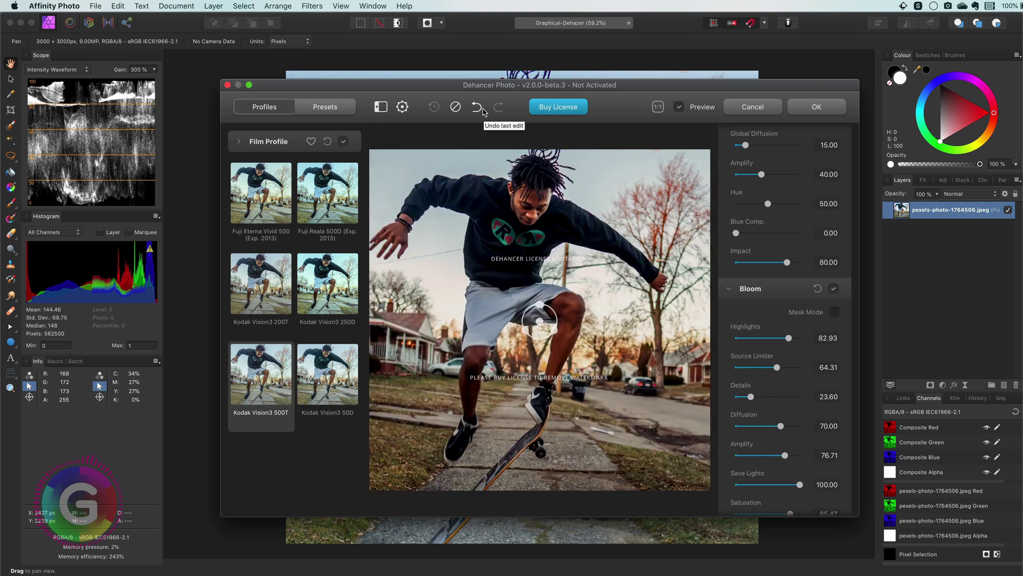
{"action": "left_click", "coordinate": [679, 107]}
{"action": "left_click", "coordinate": [679, 107]}
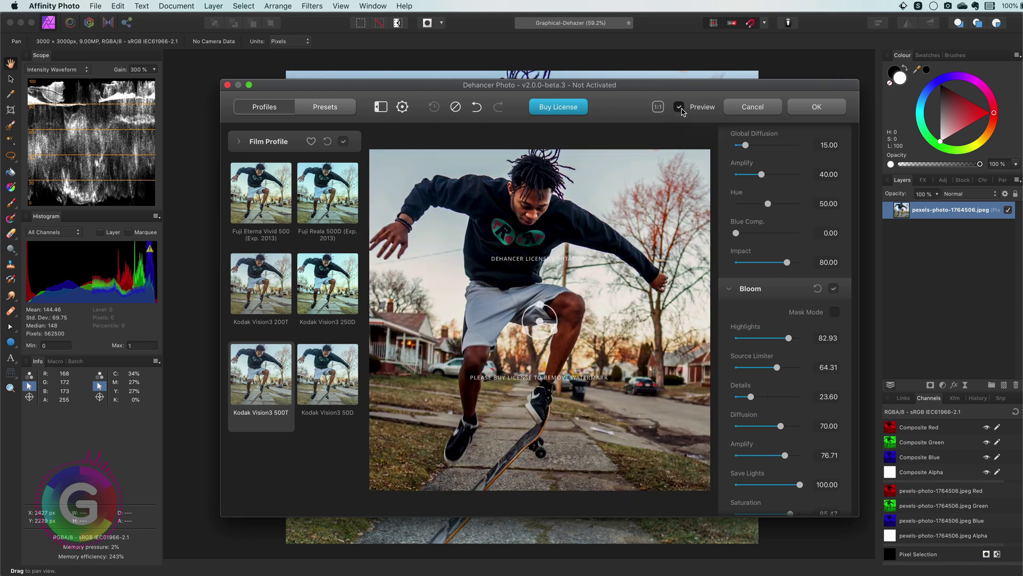
{"action": "left_click", "coordinate": [680, 107]}
{"action": "left_click", "coordinate": [680, 107]}
{"action": "left_click", "coordinate": [679, 107]}
{"action": "left_click", "coordinate": [680, 107]}
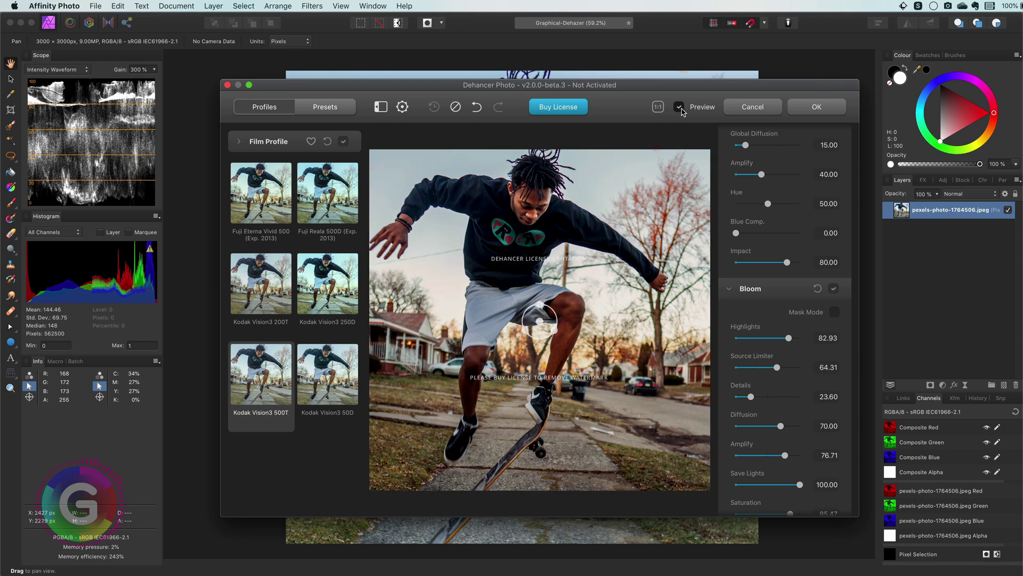
Apply the Dehancer look to the skateboarder photo and compare it with the original using undo/redo
{"action": "left_click", "coordinate": [814, 107]}
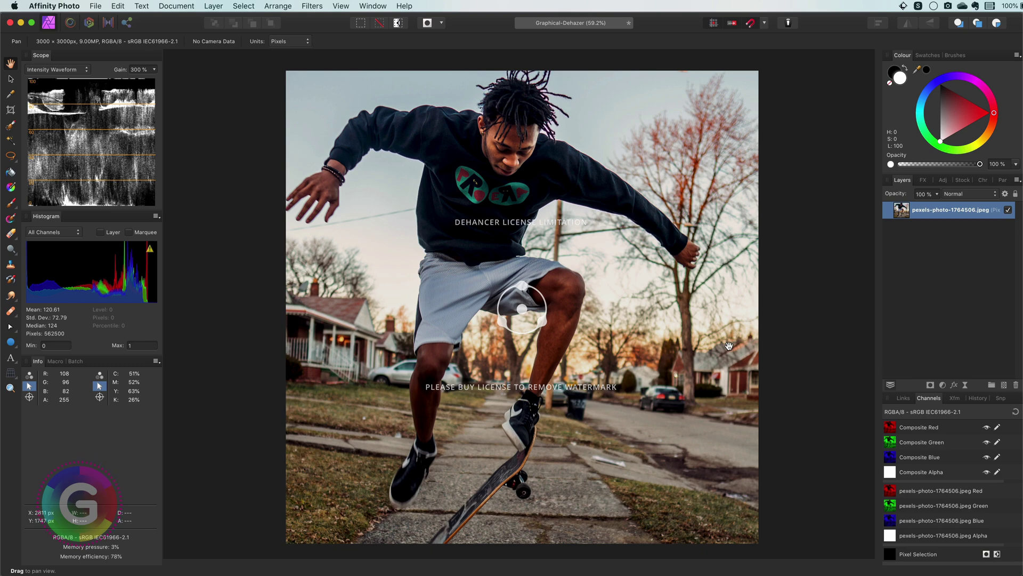
{"action": "key", "text": "super+z"}
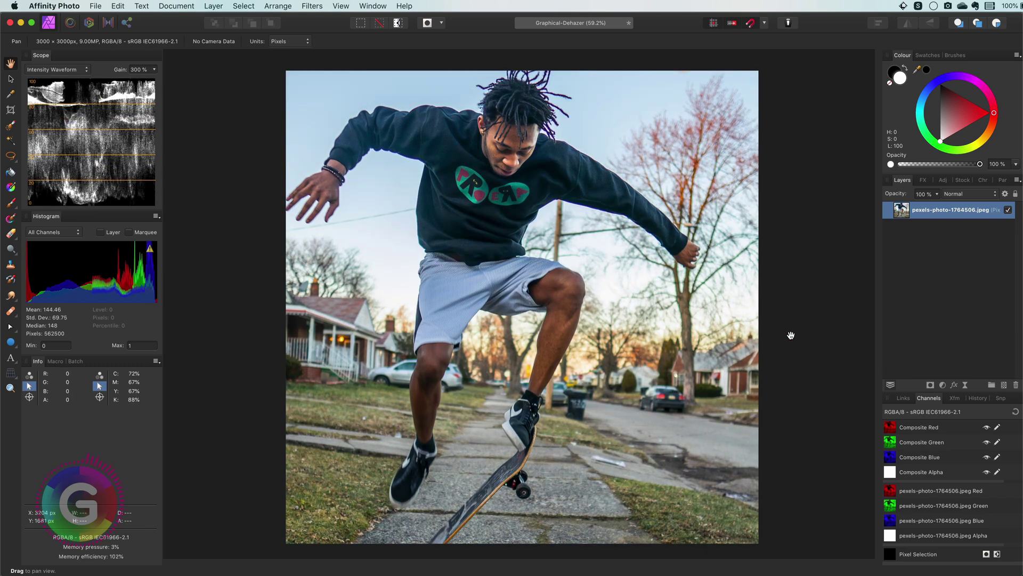
{"action": "key", "text": "super+shift+z"}
Duplicate the photo layer and hide the top copy to reveal the filtered photo
{"action": "key", "text": "super+j"}
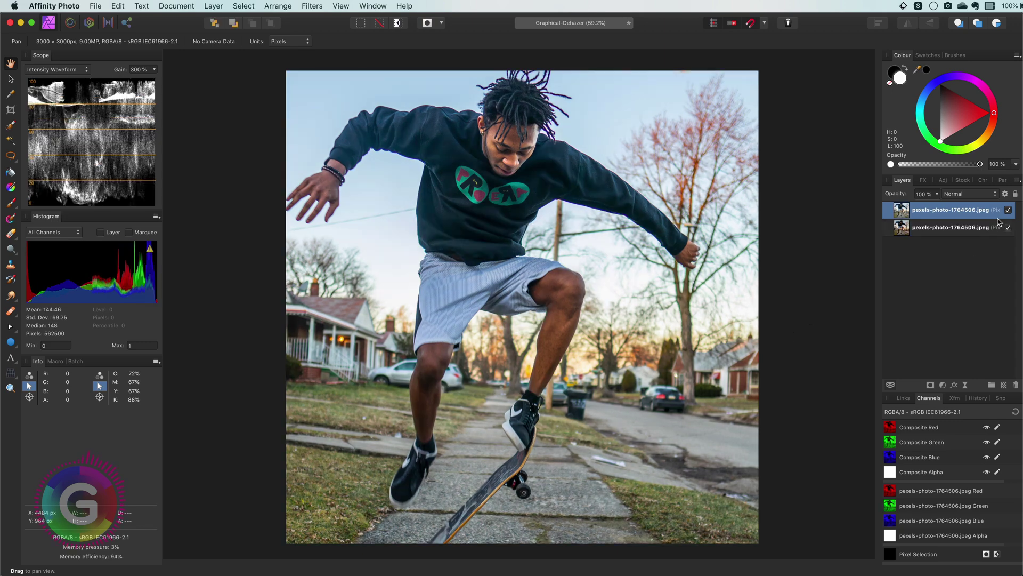
{"action": "left_click", "coordinate": [1008, 210]}
{"action": "left_click", "coordinate": [1008, 210]}
{"action": "left_click", "coordinate": [1008, 212]}
Zoom in to inspect the shirt and shorts, then fit the whole photo in view
{"action": "scroll", "coordinate": [533, 214], "scroll_direction": "up", "scroll_amount": 5}
{"action": "scroll", "coordinate": [442, 377], "scroll_direction": "up", "scroll_amount": 5}
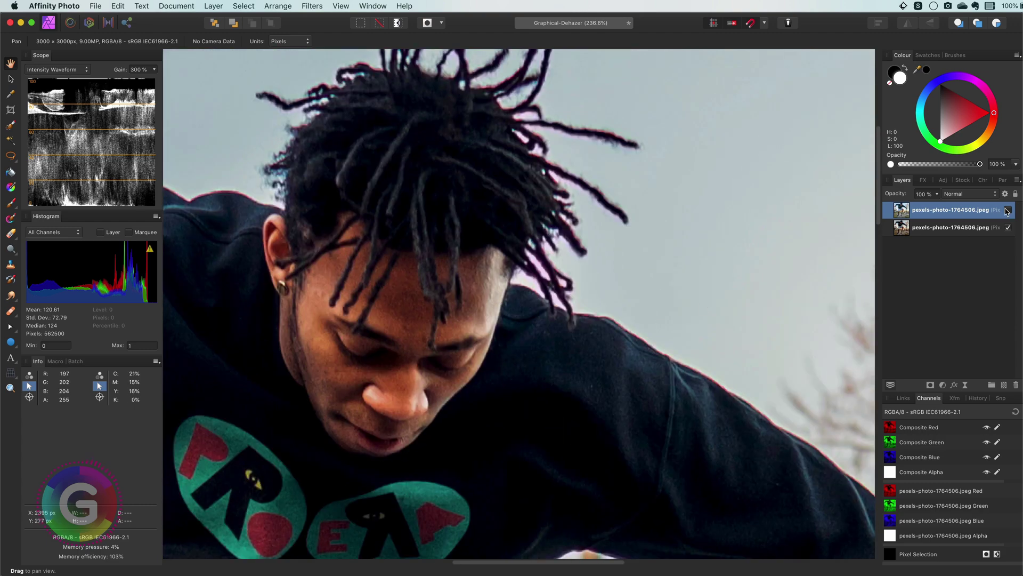
{"action": "scroll", "coordinate": [562, 456], "scroll_direction": "down", "scroll_amount": 10}
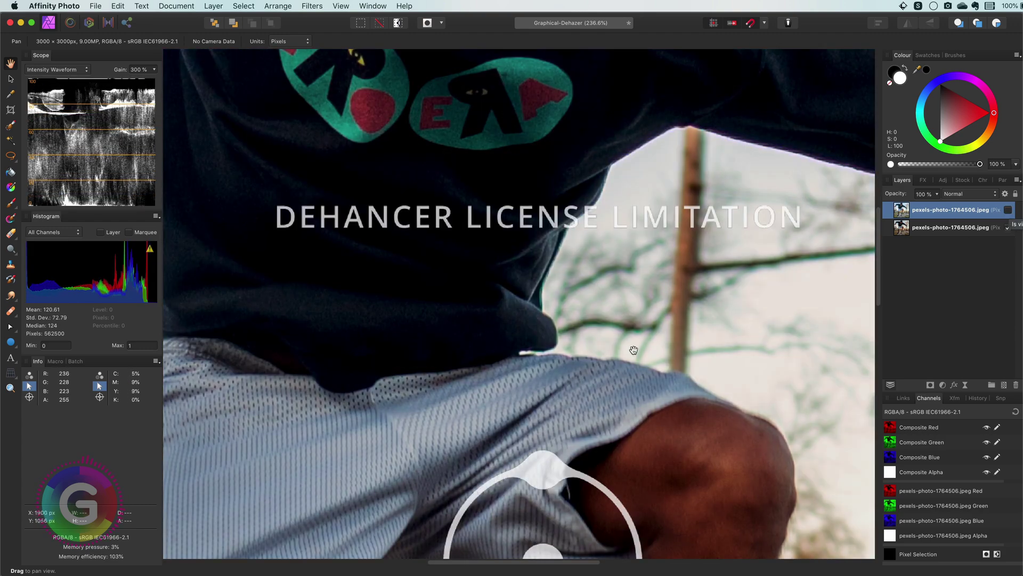
{"action": "scroll", "coordinate": [634, 349], "scroll_direction": "down", "scroll_amount": 5}
{"action": "scroll", "coordinate": [510, 369], "scroll_direction": "down", "scroll_amount": 5}
{"action": "left_click_drag", "start_coordinate": [510, 370], "coordinate": [508, 470]}
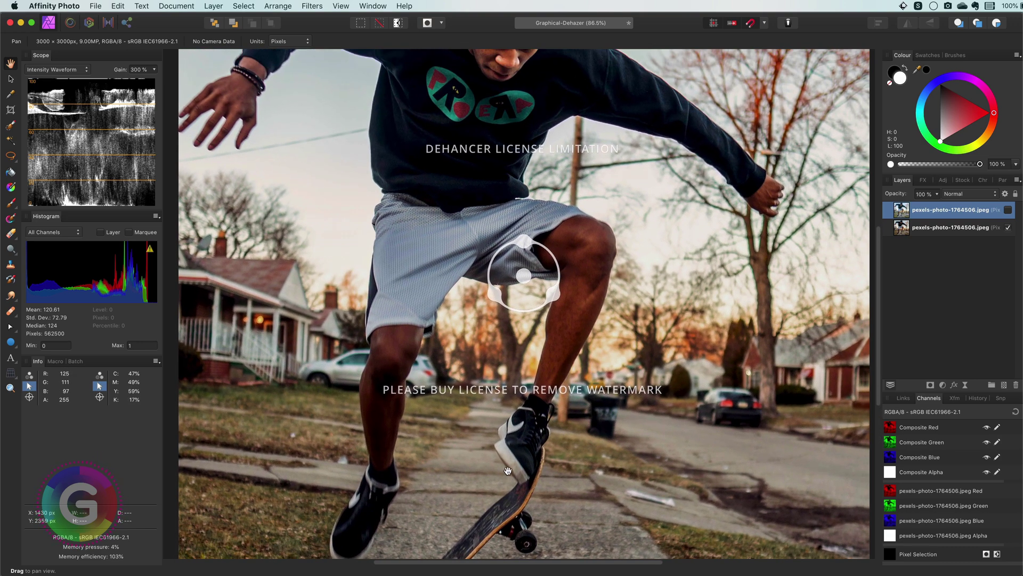
{"action": "key", "text": "super+0"}
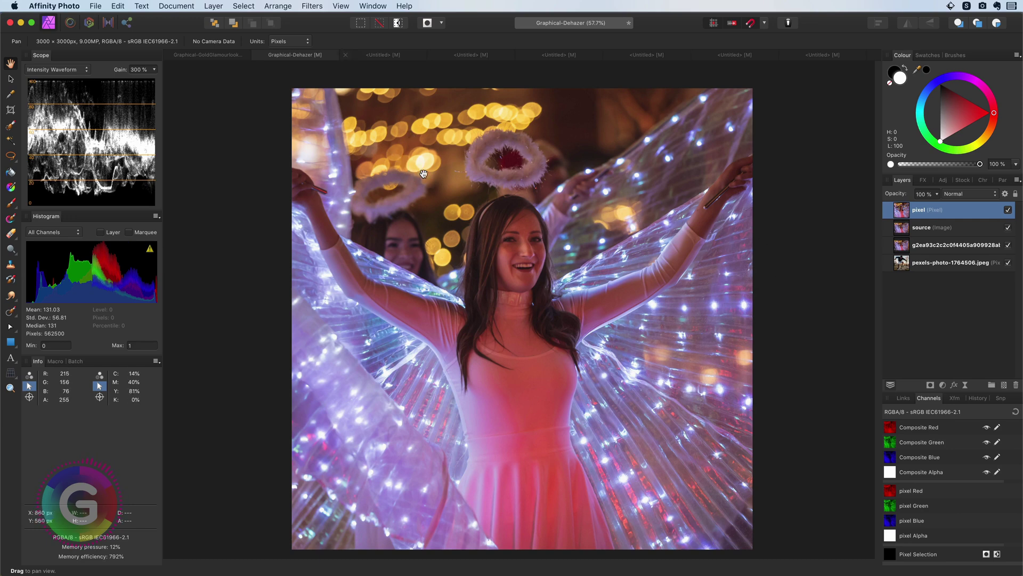
Launch the Dehancer Film plugin on the glowing-wings photo from the Filters menu
{"action": "left_click", "coordinate": [312, 6]}
{"action": "mouse_move", "coordinate": [371, 147]}
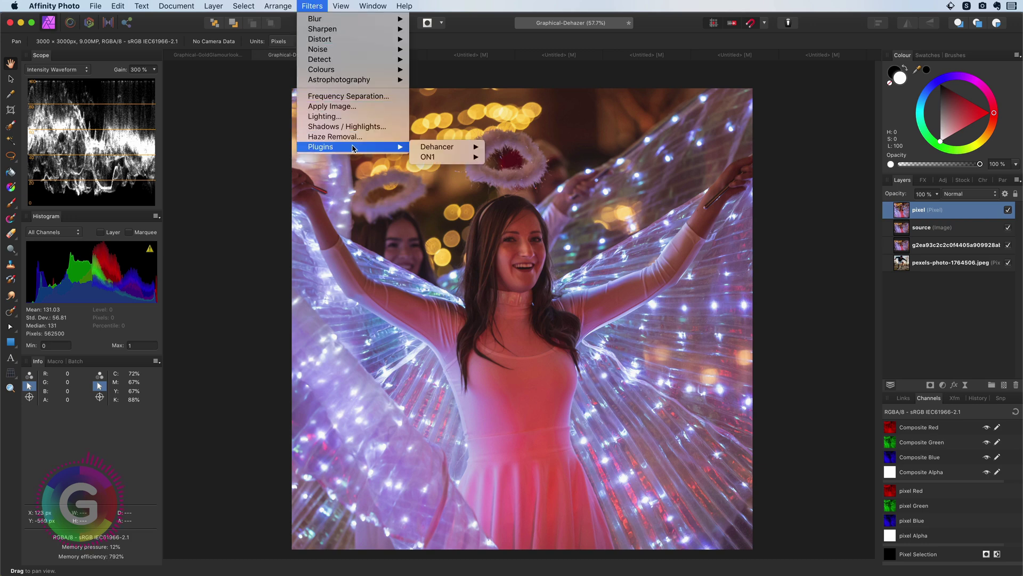
{"action": "mouse_move", "coordinate": [439, 147]}
{"action": "left_click", "coordinate": [515, 147]}
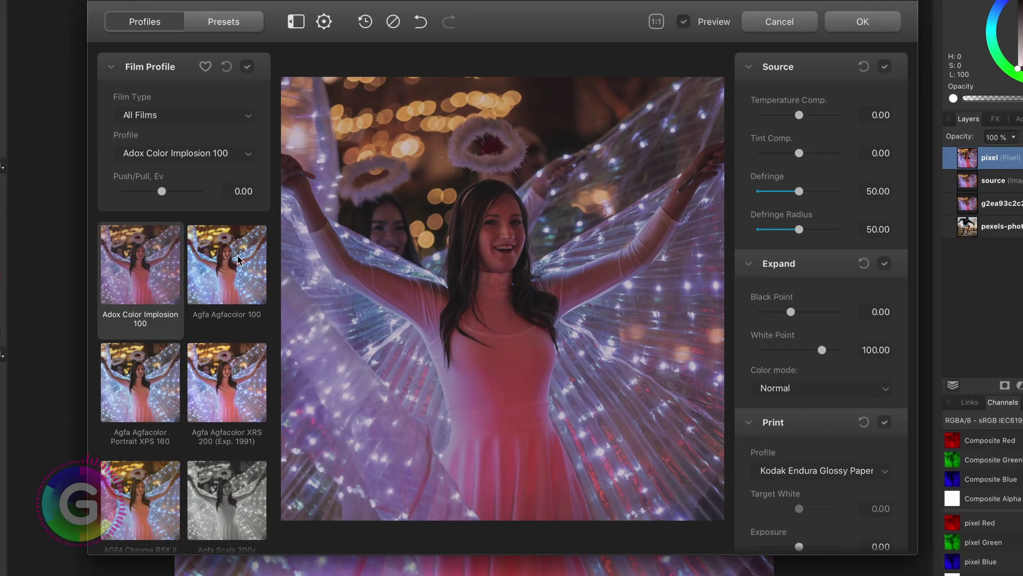
Preview Agfa, Ambrotype, Cinestill and Fuji profiles, from Agfacolor 100 through Fujicolor 100
{"action": "left_click", "coordinate": [254, 269]}
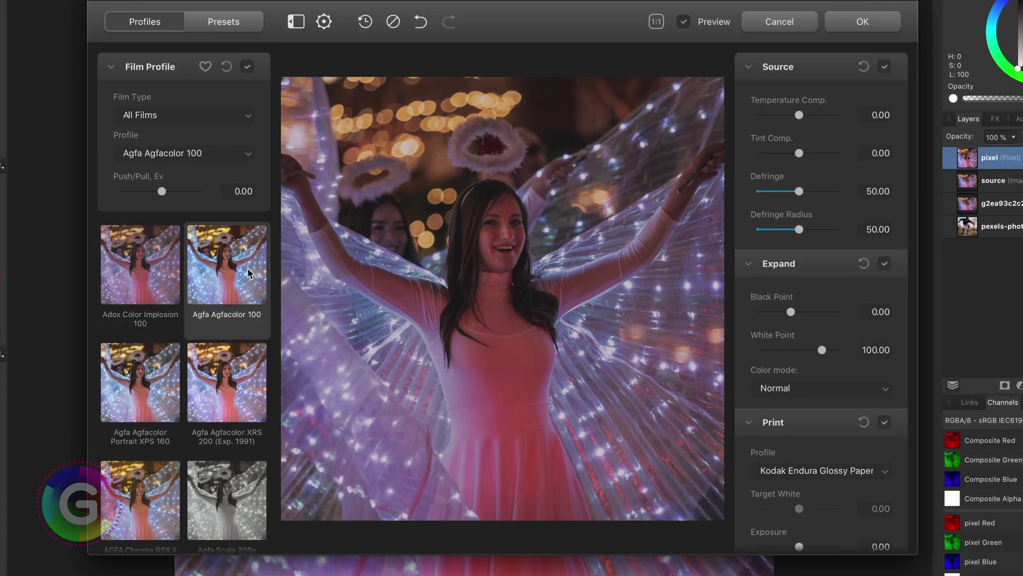
{"action": "left_click", "coordinate": [167, 362]}
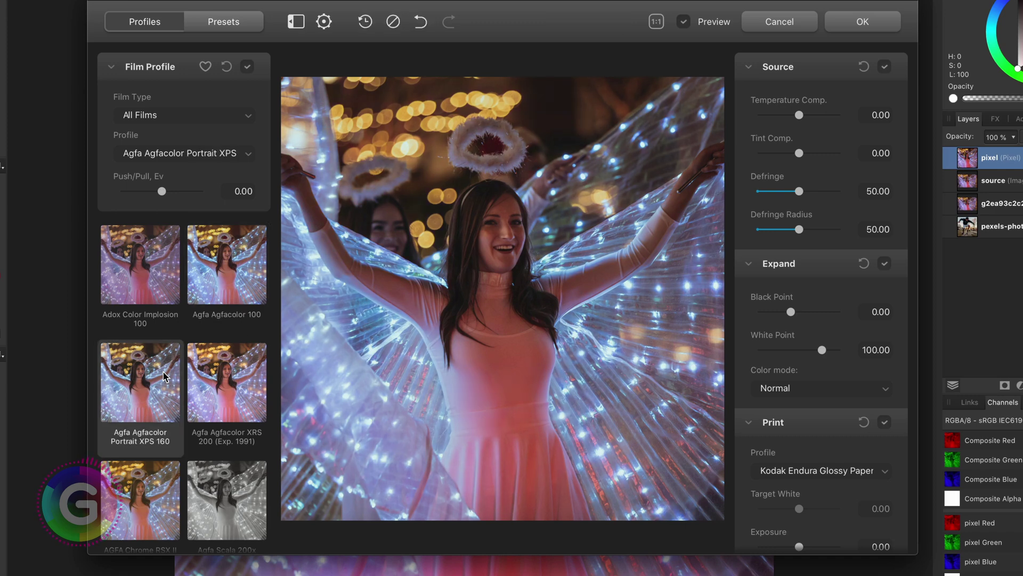
{"action": "left_click", "coordinate": [215, 386]}
{"action": "scroll", "coordinate": [215, 386], "scroll_direction": "down", "scroll_amount": 1}
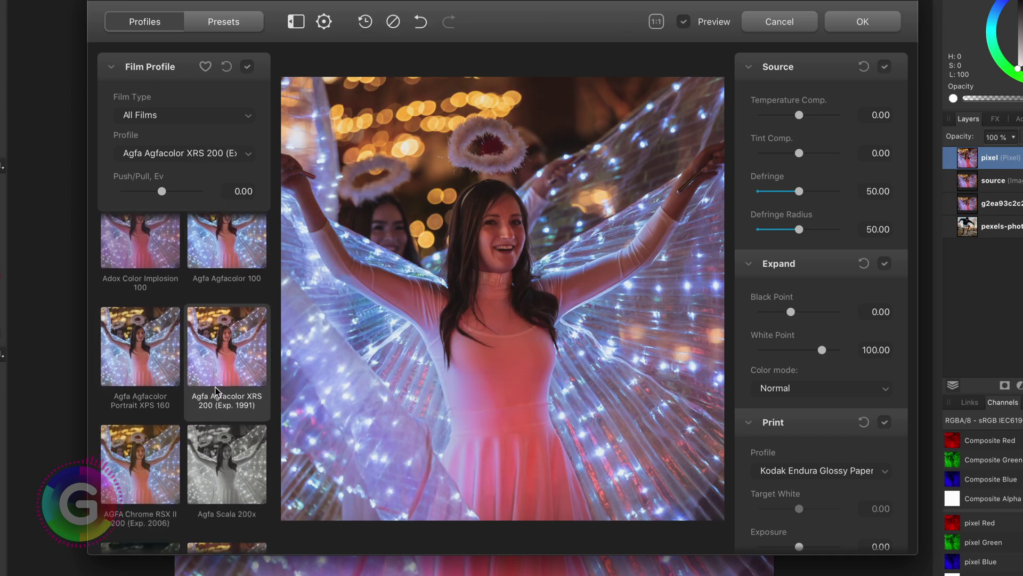
{"action": "left_click", "coordinate": [166, 461]}
{"action": "left_click", "coordinate": [218, 453]}
{"action": "scroll", "coordinate": [218, 454], "scroll_direction": "down", "scroll_amount": 7}
{"action": "left_click", "coordinate": [140, 328]}
{"action": "left_click", "coordinate": [227, 445]}
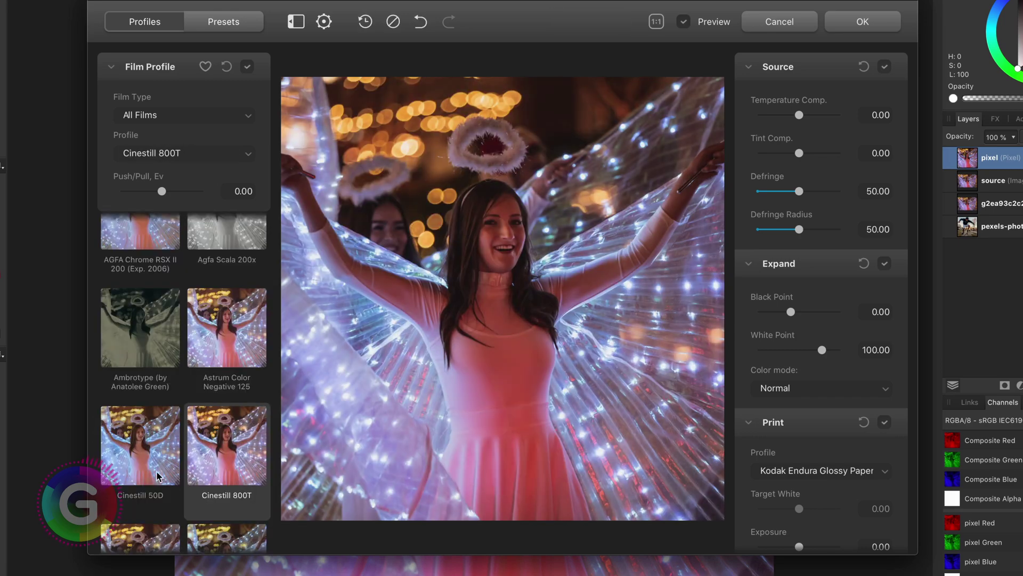
{"action": "scroll", "coordinate": [176, 464], "scroll_direction": "down", "scroll_amount": 7}
{"action": "left_click", "coordinate": [206, 452]}
{"action": "left_click", "coordinate": [206, 455]}
{"action": "scroll", "coordinate": [206, 459], "scroll_direction": "down", "scroll_amount": 3}
{"action": "left_click", "coordinate": [206, 462]}
{"action": "left_click", "coordinate": [207, 463]}
Preview Ilford HP5, Kodak Portra and Fujicolor profiles, settling on Fujichrome Velvia 100
{"action": "scroll", "coordinate": [213, 463], "scroll_direction": "down", "scroll_amount": 3}
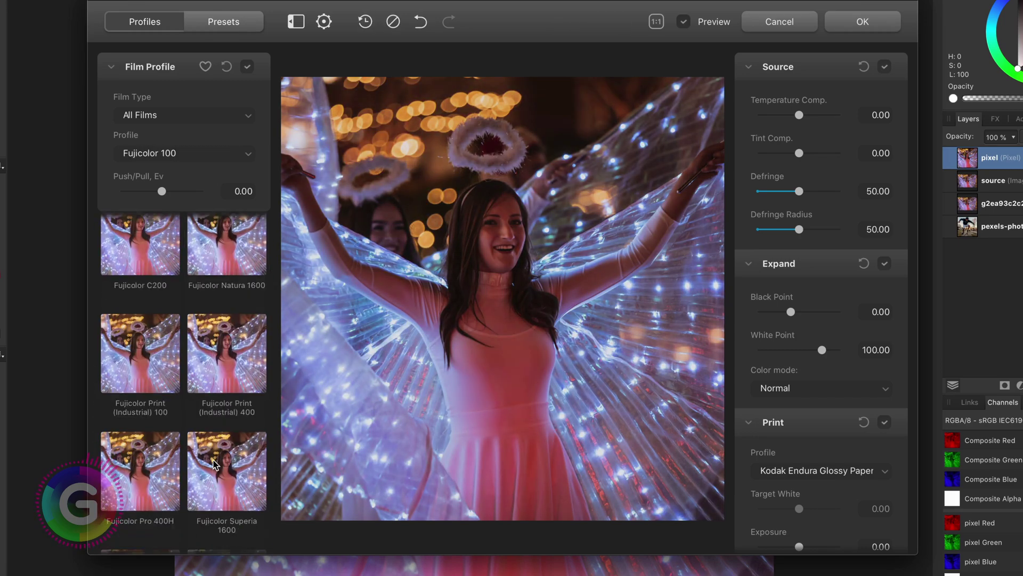
{"action": "scroll", "coordinate": [213, 464], "scroll_direction": "down", "scroll_amount": 3}
{"action": "left_click", "coordinate": [221, 442]}
{"action": "scroll", "coordinate": [221, 443], "scroll_direction": "down", "scroll_amount": 3}
{"action": "left_click", "coordinate": [229, 404]}
{"action": "scroll", "coordinate": [228, 404], "scroll_direction": "down", "scroll_amount": 3}
{"action": "left_click", "coordinate": [239, 459]}
{"action": "scroll", "coordinate": [239, 459], "scroll_direction": "down", "scroll_amount": 2}
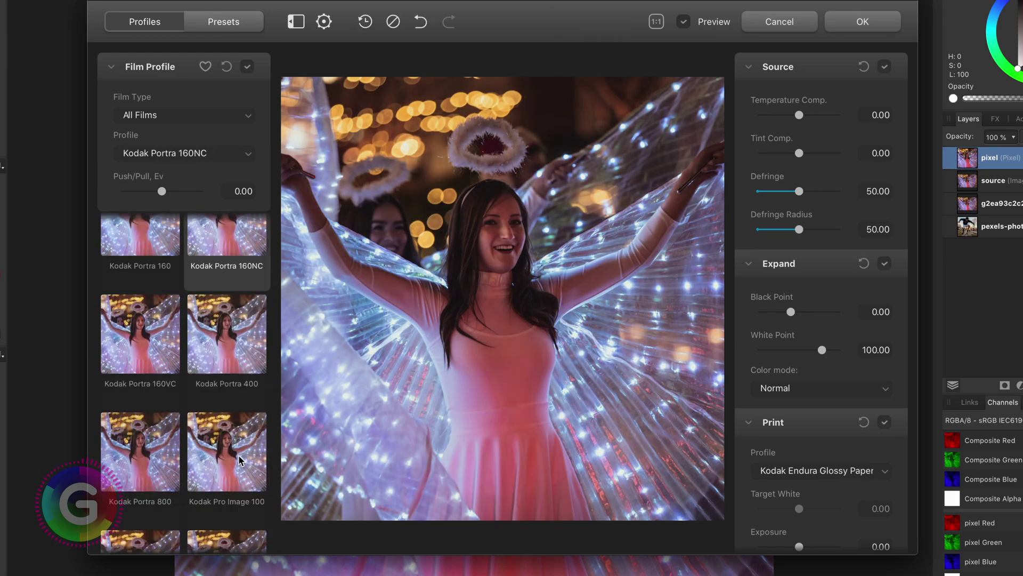
{"action": "scroll", "coordinate": [239, 460], "scroll_direction": "down", "scroll_amount": 3}
{"action": "left_click", "coordinate": [227, 368]}
{"action": "scroll", "coordinate": [213, 394], "scroll_direction": "up", "scroll_amount": 10}
{"action": "left_click", "coordinate": [169, 401]}
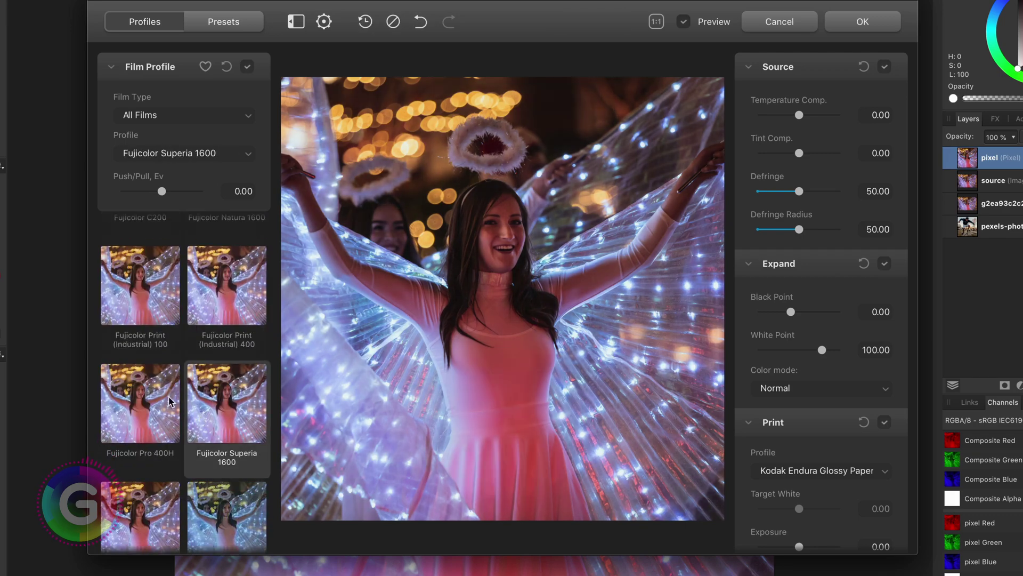
{"action": "left_click", "coordinate": [227, 288]}
{"action": "scroll", "coordinate": [227, 373], "scroll_direction": "up", "scroll_amount": 3}
{"action": "left_click", "coordinate": [226, 463]}
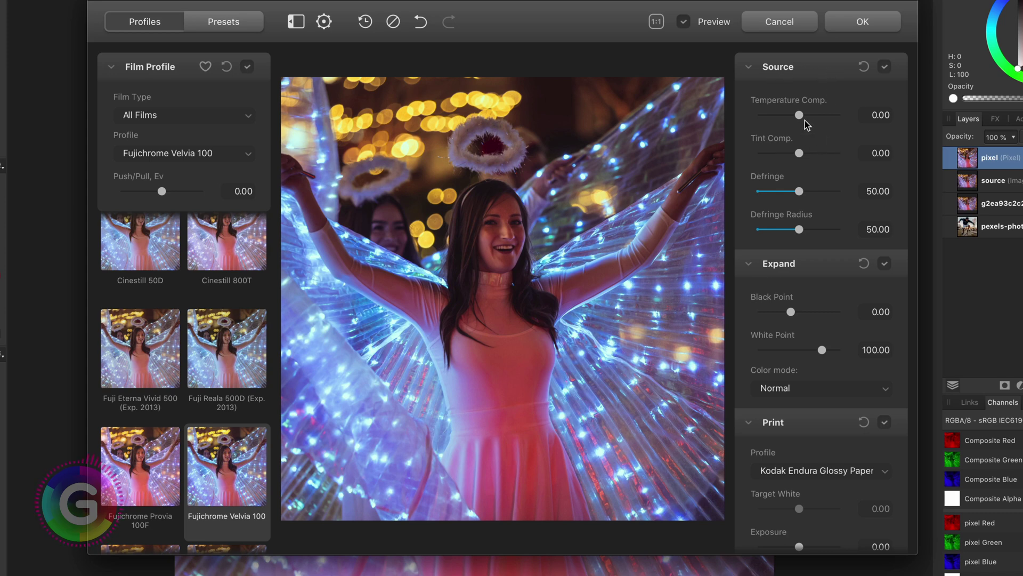
Warm the look with Temperature 60.68, Tint 18.74 and Defringe radius 55.04
{"action": "left_click_drag", "start_coordinate": [801, 119], "coordinate": [824, 116]}
{"action": "mouse_move", "coordinate": [799, 153]}
{"action": "left_mouse_down"}
{"action": "mouse_move", "coordinate": [772, 155]}
{"action": "mouse_move", "coordinate": [807, 154]}
{"action": "left_mouse_up"}
{"action": "mouse_move", "coordinate": [799, 191]}
{"action": "left_mouse_down"}
{"action": "mouse_move", "coordinate": [816, 192]}
{"action": "mouse_move", "coordinate": [791, 194]}
{"action": "left_mouse_up"}
{"action": "mouse_move", "coordinate": [799, 229]}
{"action": "left_mouse_down"}
{"action": "mouse_move", "coordinate": [788, 231]}
{"action": "mouse_move", "coordinate": [831, 230]}
{"action": "mouse_move", "coordinate": [805, 232]}
{"action": "left_mouse_up"}
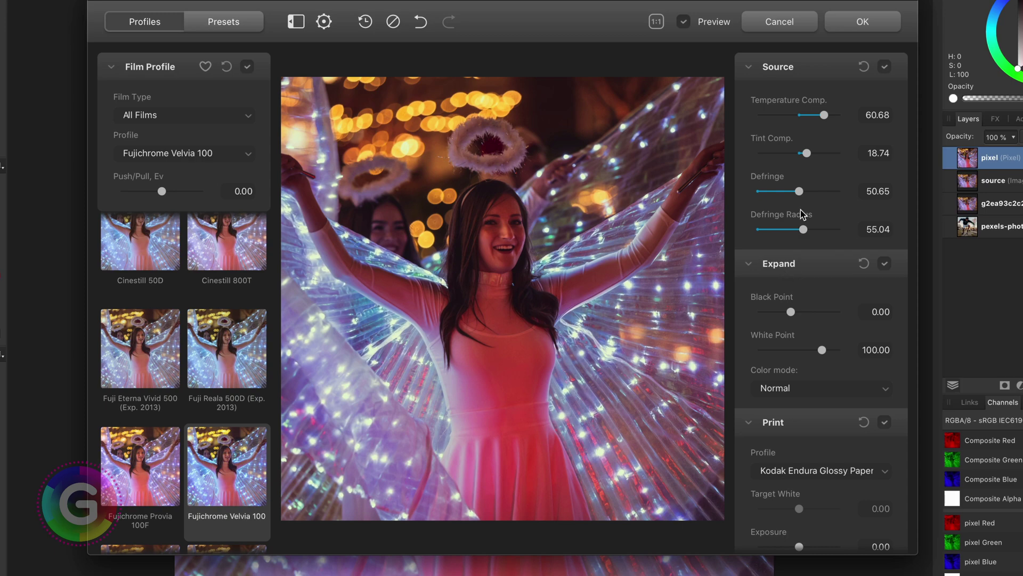
Adjust the black point and White Point 108.66, trying Luma colour mode before returning to Normal
{"action": "mouse_move", "coordinate": [789, 312]}
{"action": "left_mouse_down"}
{"action": "mouse_move", "coordinate": [780, 313]}
{"action": "mouse_move", "coordinate": [818, 313]}
{"action": "mouse_move", "coordinate": [799, 315]}
{"action": "left_mouse_up"}
{"action": "mouse_move", "coordinate": [819, 351]}
{"action": "left_mouse_down"}
{"action": "mouse_move", "coordinate": [793, 351]}
{"action": "mouse_move", "coordinate": [829, 351]}
{"action": "left_mouse_up"}
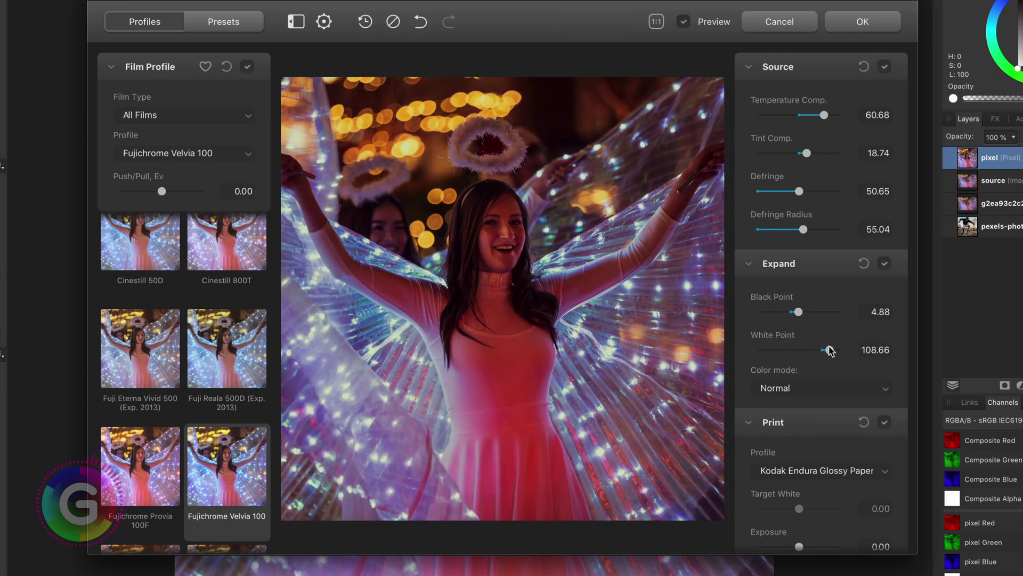
{"action": "mouse_move", "coordinate": [799, 313]}
{"action": "left_mouse_down"}
{"action": "mouse_move", "coordinate": [783, 315]}
{"action": "mouse_move", "coordinate": [793, 319]}
{"action": "left_mouse_up"}
{"action": "scroll", "coordinate": [804, 322], "scroll_direction": "down", "scroll_amount": 2}
{"action": "left_click", "coordinate": [824, 344]}
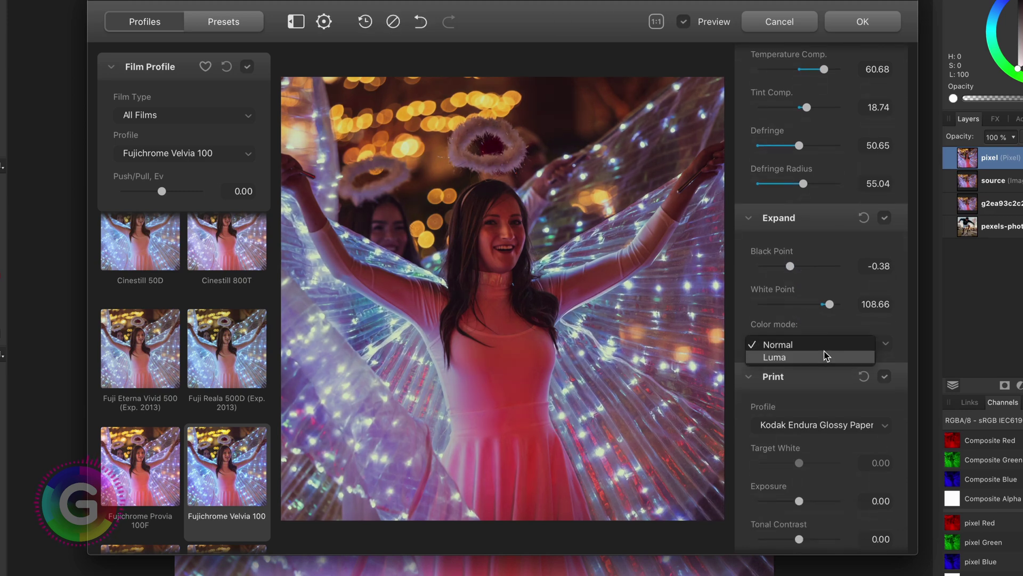
{"action": "left_click", "coordinate": [825, 356]}
{"action": "left_click", "coordinate": [824, 345]}
{"action": "left_click", "coordinate": [821, 332]}
Keep Kodak Endura Glossy Paper and set print Exposure 0.43, Tonal Contrast 17.86, Saturation 97.27
{"action": "scroll", "coordinate": [818, 363], "scroll_direction": "down", "scroll_amount": 2}
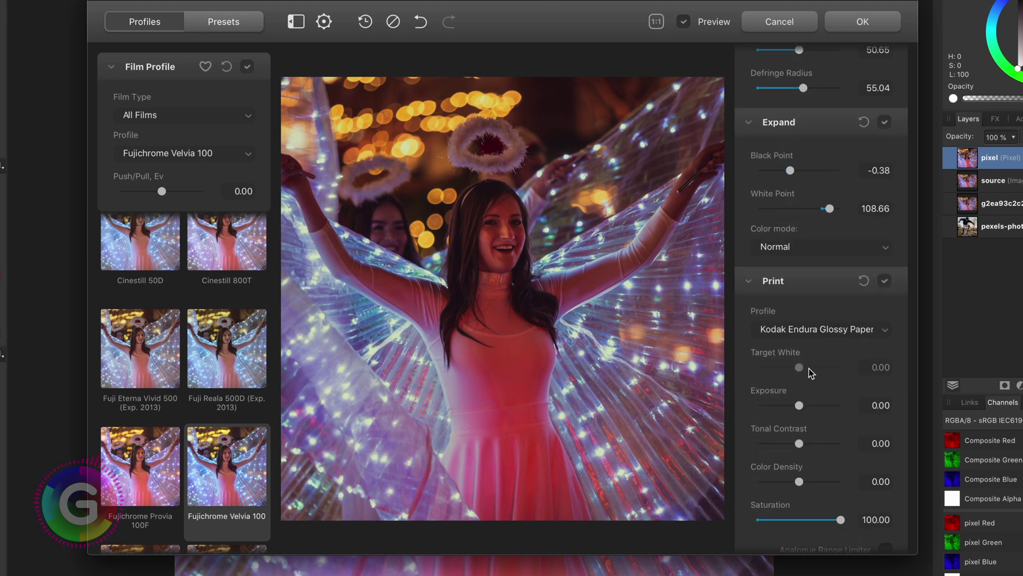
{"action": "left_click", "coordinate": [820, 334]}
{"action": "left_click", "coordinate": [805, 333]}
{"action": "left_click", "coordinate": [810, 405]}
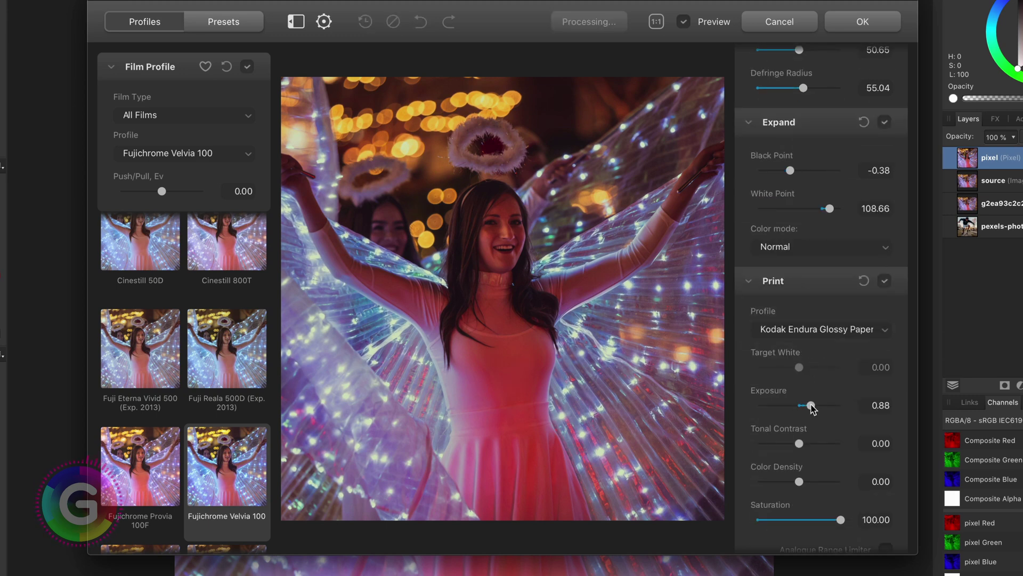
{"action": "mouse_move", "coordinate": [811, 405]}
{"action": "left_mouse_down"}
{"action": "mouse_move", "coordinate": [784, 405]}
{"action": "mouse_move", "coordinate": [794, 405]}
{"action": "left_mouse_up"}
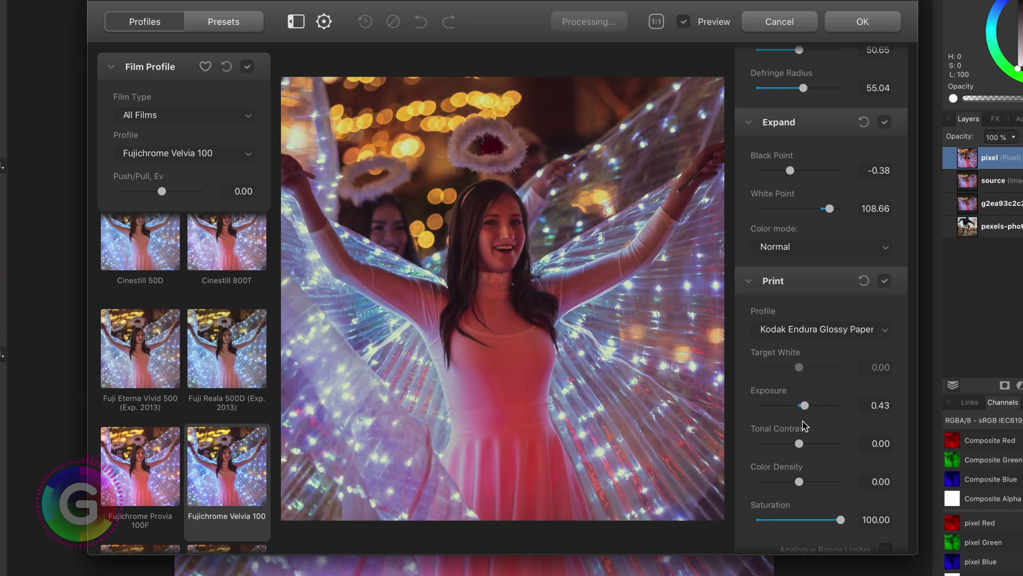
{"action": "left_click_drag", "start_coordinate": [799, 444], "coordinate": [839, 450]}
{"action": "scroll", "coordinate": [846, 446], "scroll_direction": "down", "scroll_amount": 2}
{"action": "scroll", "coordinate": [851, 431], "scroll_direction": "down", "scroll_amount": 5}
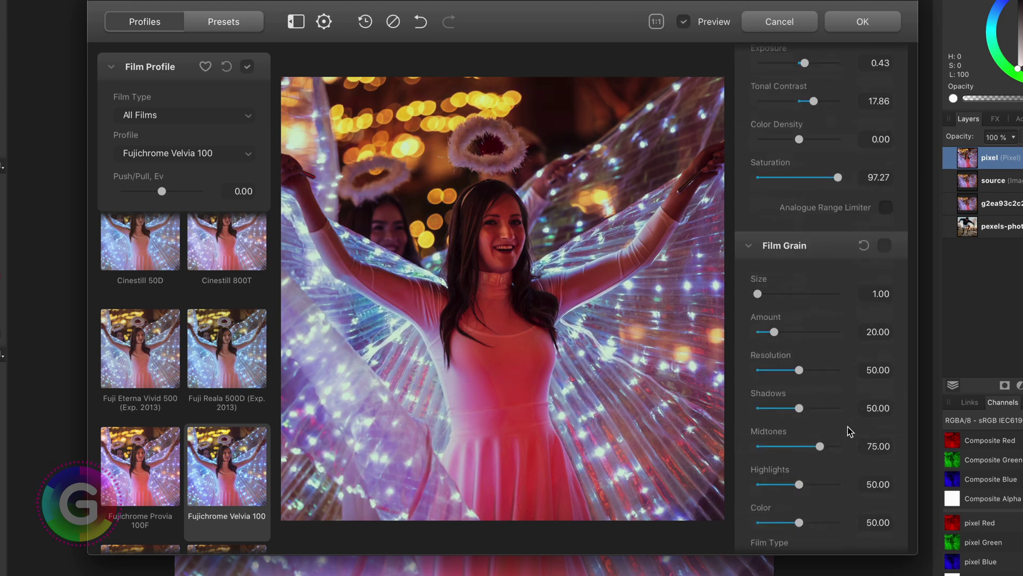
Turn on Film Grain and set its size to 2.93, checking the face at 1:1
{"action": "left_click", "coordinate": [884, 246]}
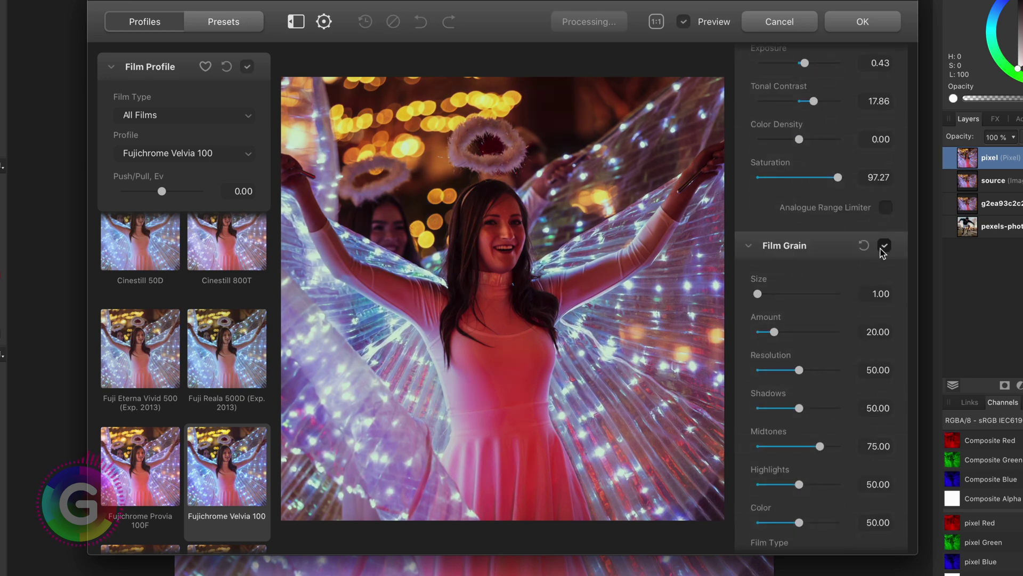
{"action": "left_click_drag", "start_coordinate": [759, 295], "coordinate": [767, 298]}
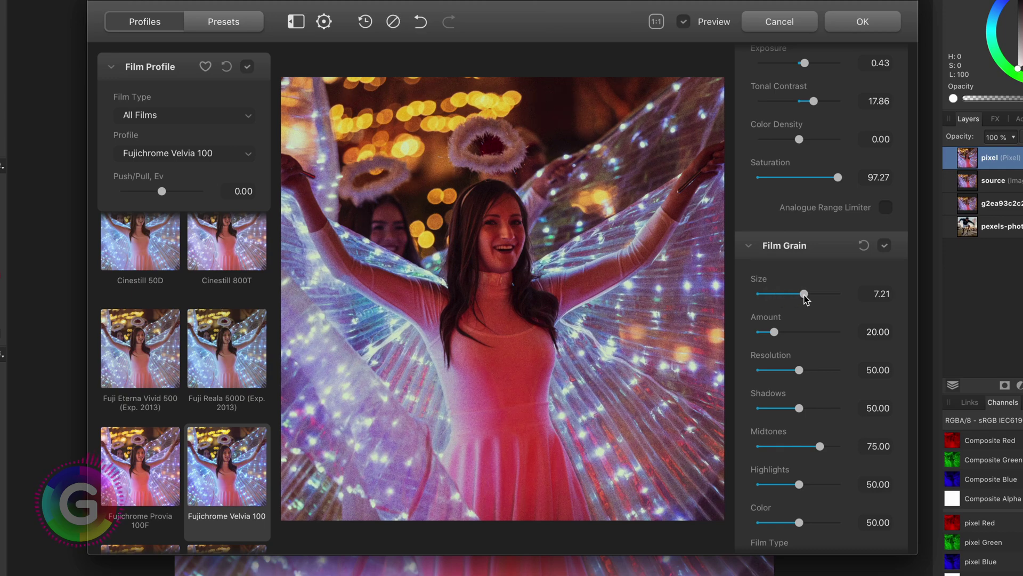
{"action": "left_click", "coordinate": [659, 26]}
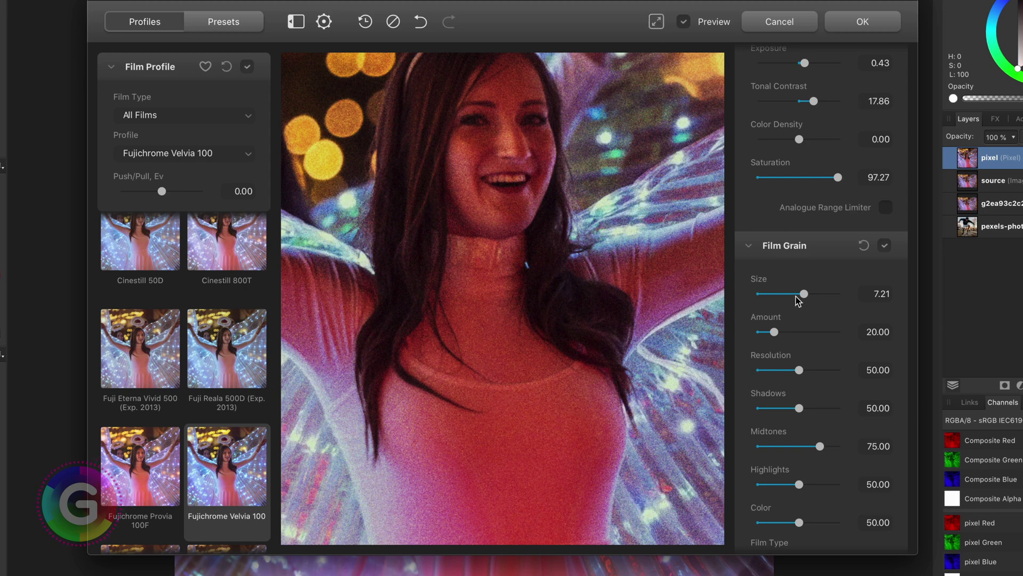
{"action": "left_click_drag", "start_coordinate": [803, 295], "coordinate": [772, 293]}
{"action": "scroll", "coordinate": [794, 422], "scroll_direction": "down", "scroll_amount": 5}
{"action": "left_click", "coordinate": [886, 126]}
Set Color Head Yellow-Blue 2.51, Magenta-Green 13.35, Cyan-Red 14.66 and Preserve Exposure 65.41
{"action": "scroll", "coordinate": [797, 325], "scroll_direction": "down", "scroll_amount": 8}
{"action": "left_click_drag", "start_coordinate": [804, 358], "coordinate": [810, 390]}
{"action": "left_click_drag", "start_coordinate": [799, 428], "coordinate": [812, 407]}
{"action": "scroll", "coordinate": [882, 380], "scroll_direction": "down", "scroll_amount": 3}
{"action": "mouse_move", "coordinate": [841, 444]}
{"action": "left_mouse_down"}
{"action": "mouse_move", "coordinate": [776, 444]}
{"action": "mouse_move", "coordinate": [842, 444]}
{"action": "left_mouse_up"}
Enable Halation and raise its local and global diffusion, viewing the face at 1:1
{"action": "scroll", "coordinate": [830, 401], "scroll_direction": "down", "scroll_amount": 2}
{"action": "scroll", "coordinate": [830, 401], "scroll_direction": "down", "scroll_amount": 1}
{"action": "left_click", "coordinate": [883, 394]}
{"action": "scroll", "coordinate": [852, 412], "scroll_direction": "down", "scroll_amount": 3}
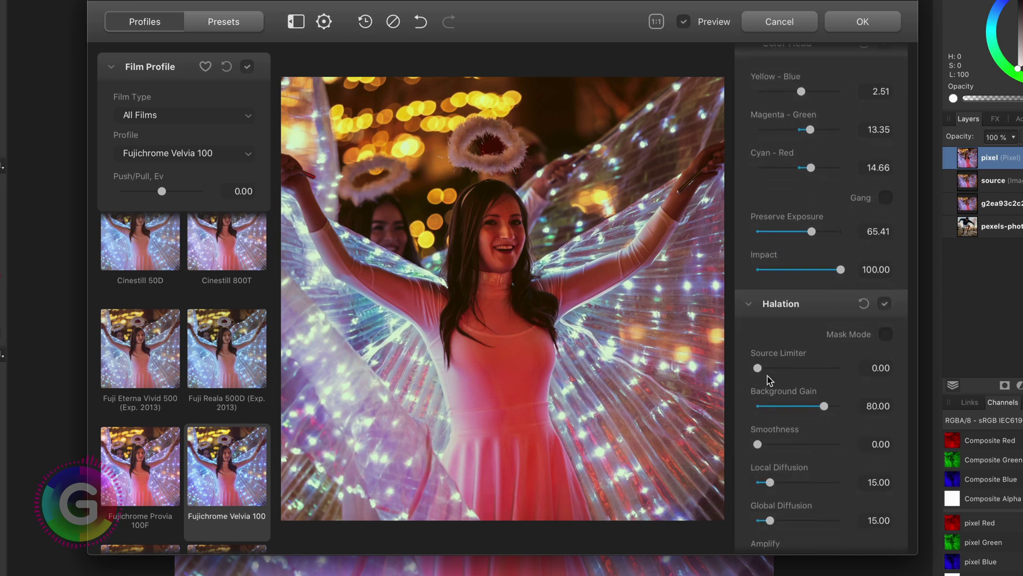
{"action": "scroll", "coordinate": [782, 395], "scroll_direction": "down", "scroll_amount": 3}
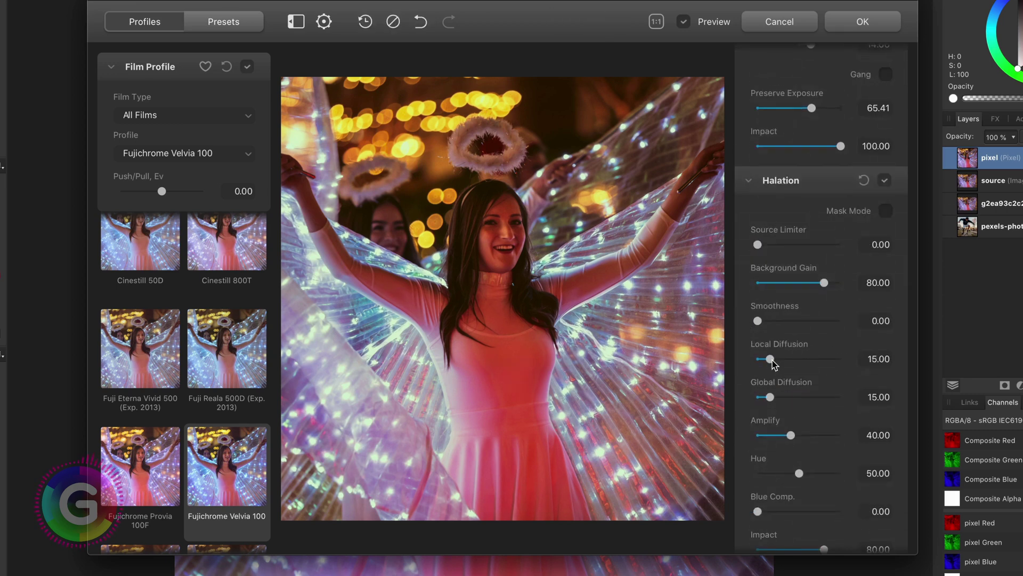
{"action": "left_click_drag", "start_coordinate": [770, 360], "coordinate": [777, 359]}
{"action": "left_click_drag", "start_coordinate": [770, 397], "coordinate": [799, 397]}
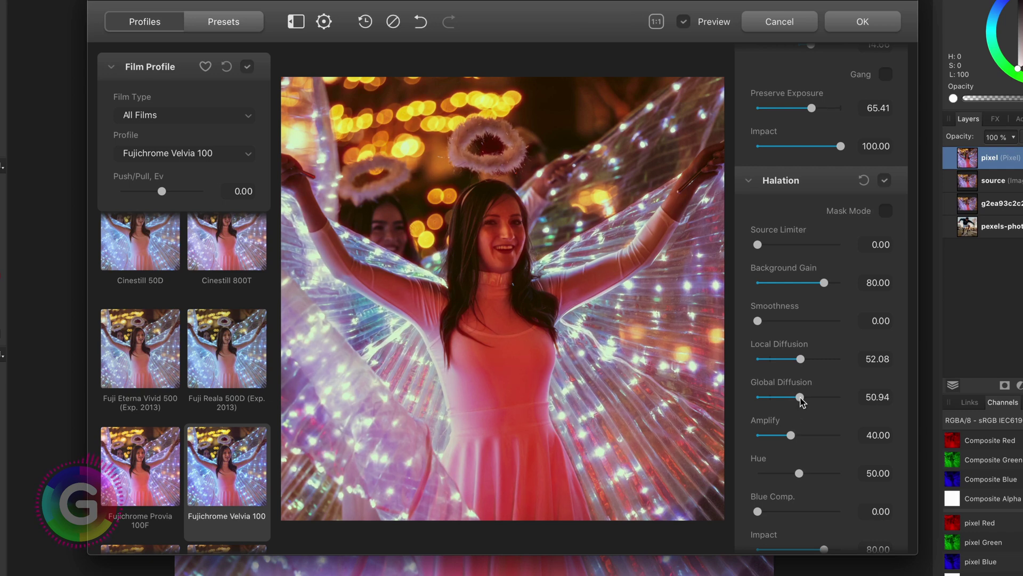
{"action": "left_click", "coordinate": [652, 23]}
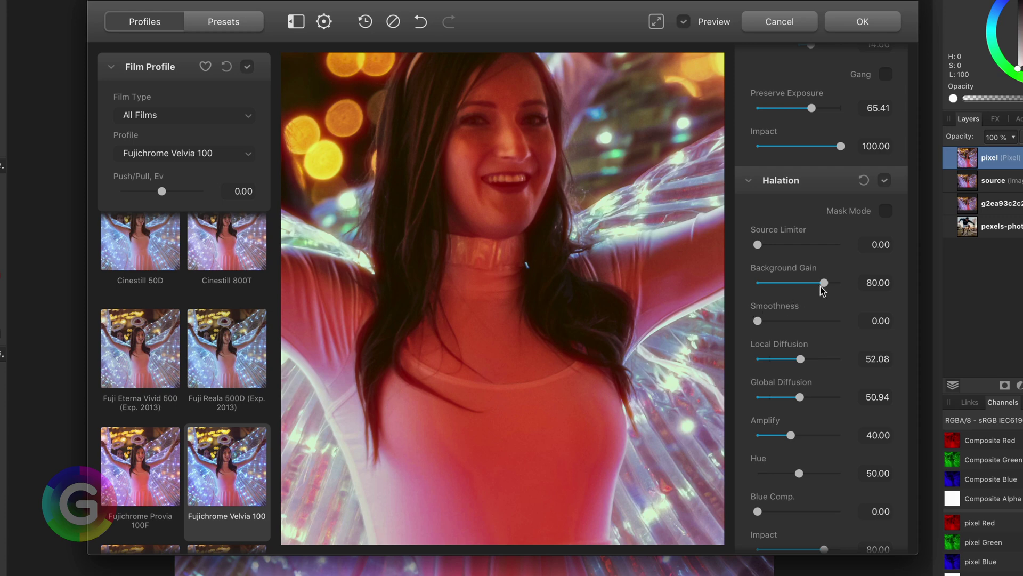
Set Halation Global Diffusion 9.24, Amplify 71.09, Smoothness 34.75, and Blue Comp. 20.92
{"action": "left_click_drag", "start_coordinate": [799, 397], "coordinate": [765, 397]}
{"action": "left_click_drag", "start_coordinate": [791, 435], "coordinate": [816, 435]}
{"action": "left_click_drag", "start_coordinate": [757, 321], "coordinate": [786, 320]}
{"action": "left_click", "coordinate": [801, 359]}
{"action": "mouse_move", "coordinate": [799, 473]}
{"action": "left_mouse_down"}
{"action": "mouse_move", "coordinate": [814, 474]}
{"action": "mouse_move", "coordinate": [799, 473]}
{"action": "left_mouse_up"}
{"action": "mouse_move", "coordinate": [757, 511]}
{"action": "left_mouse_down"}
{"action": "mouse_move", "coordinate": [802, 506]}
{"action": "mouse_move", "coordinate": [775, 511]}
{"action": "left_mouse_up"}
{"action": "scroll", "coordinate": [821, 320], "scroll_direction": "down", "scroll_amount": 4}
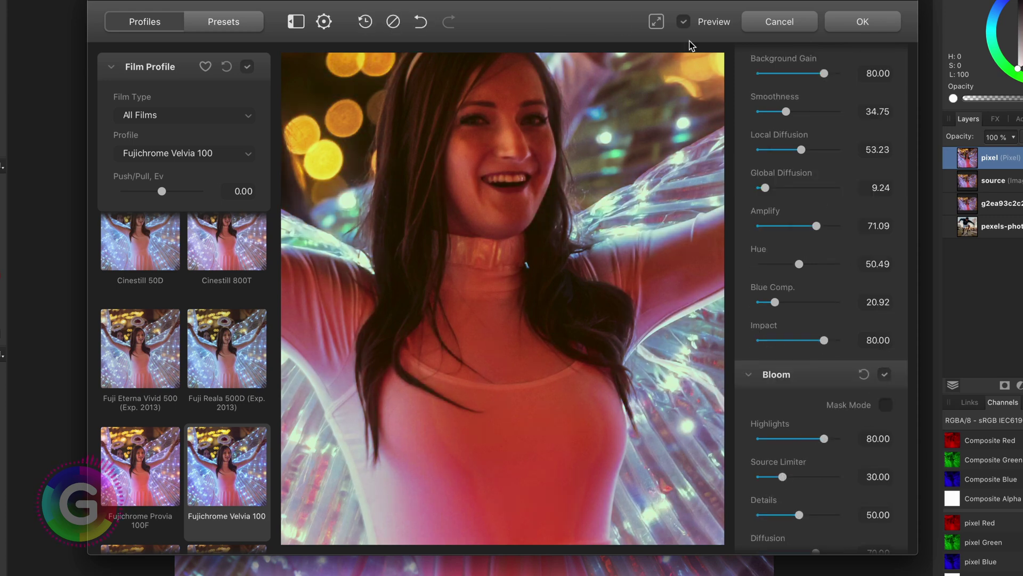
Set Bloom Source Limiter 0, Details 90.82, Amplify 81.74 and Impact 100 in fit view
{"action": "left_click", "coordinate": [657, 21]}
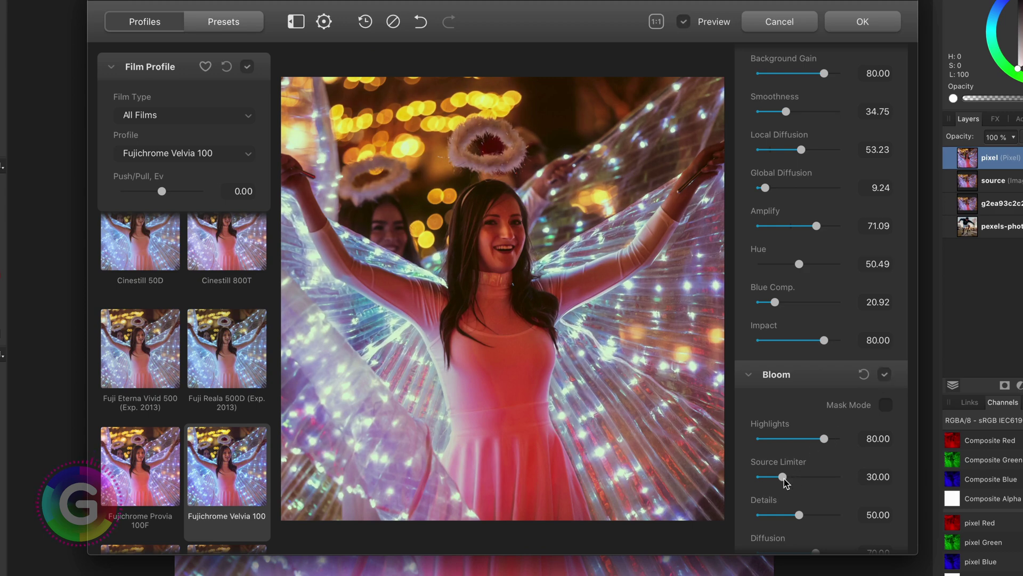
{"action": "left_click_drag", "start_coordinate": [784, 479], "coordinate": [754, 481]}
{"action": "left_click_drag", "start_coordinate": [799, 514], "coordinate": [832, 515]}
{"action": "scroll", "coordinate": [819, 470], "scroll_direction": "down", "scroll_amount": 3}
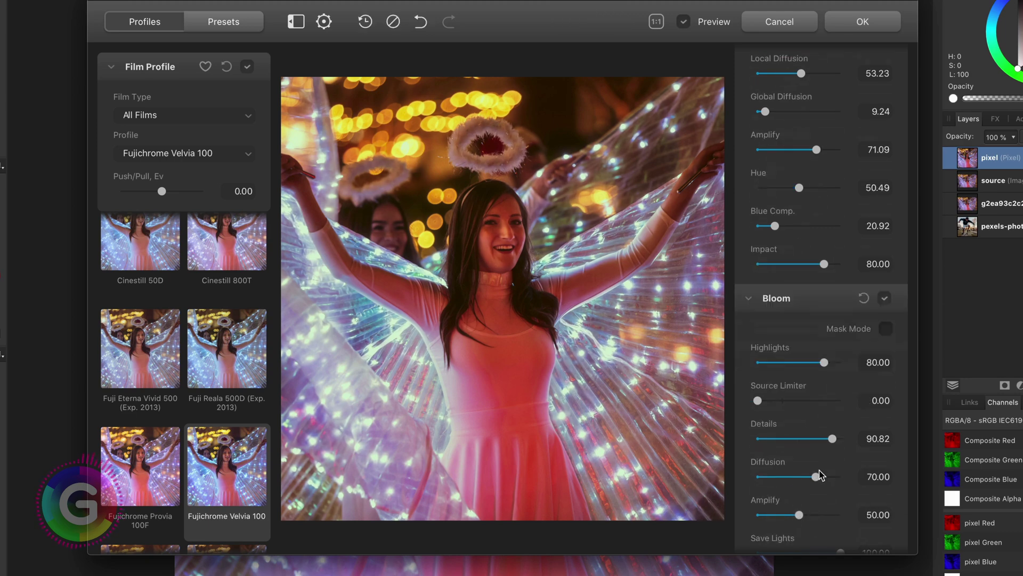
{"action": "scroll", "coordinate": [819, 470], "scroll_direction": "down", "scroll_amount": 5}
{"action": "left_click_drag", "start_coordinate": [799, 352], "coordinate": [825, 353]}
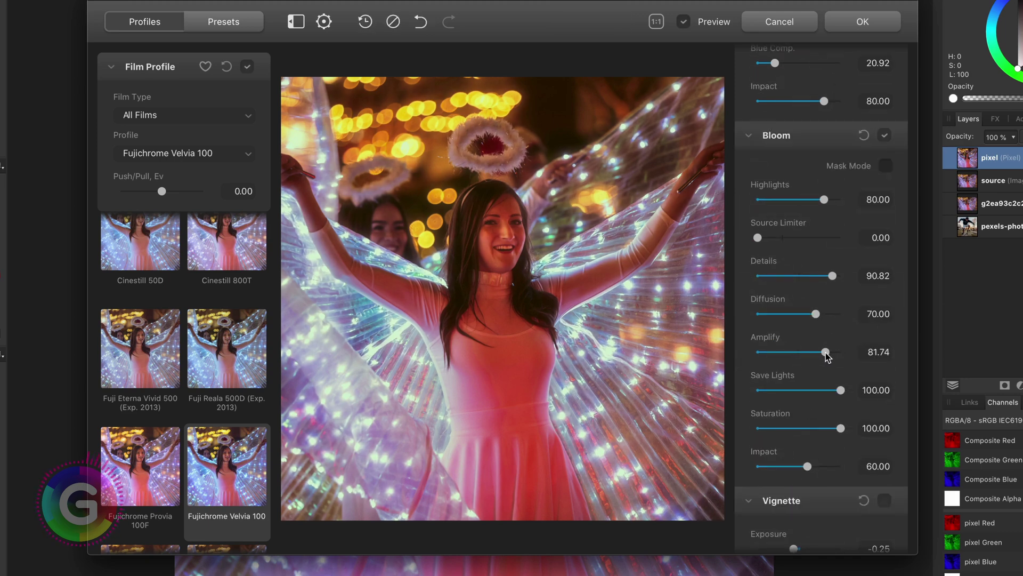
{"action": "left_click_drag", "start_coordinate": [805, 466], "coordinate": [850, 469]}
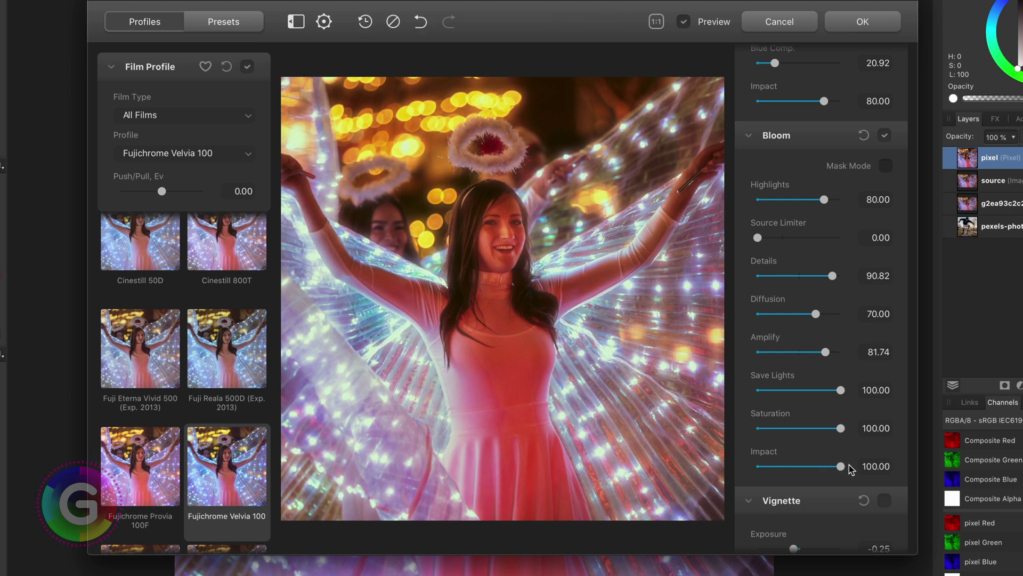
{"action": "scroll", "coordinate": [809, 472], "scroll_direction": "down", "scroll_amount": 3}
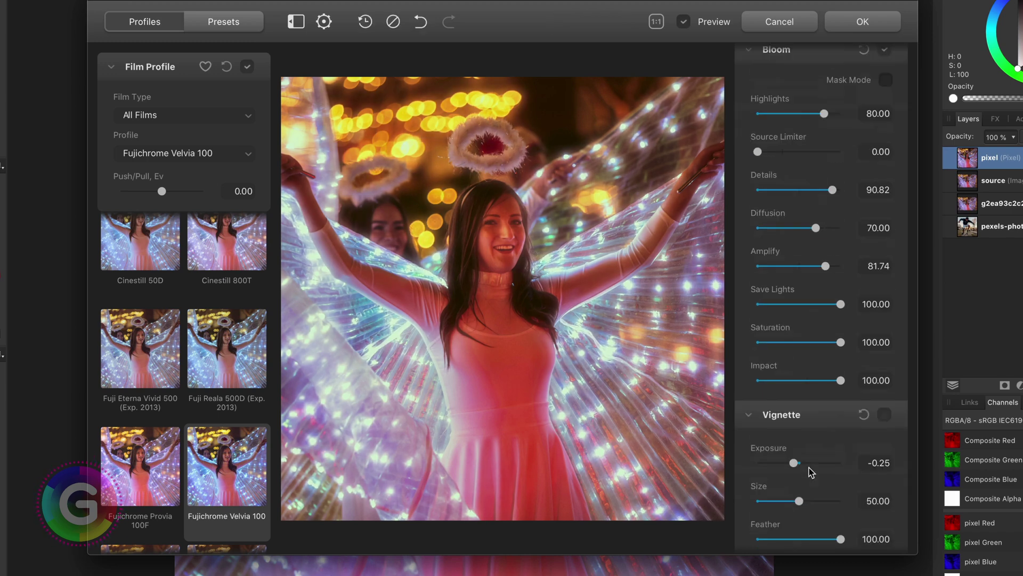
Enable Vignette and drag its Exposure to -1.36, keeping Size 50 and Feather 100
{"action": "left_click", "coordinate": [885, 414]}
{"action": "left_click_drag", "start_coordinate": [794, 463], "coordinate": [771, 468]}
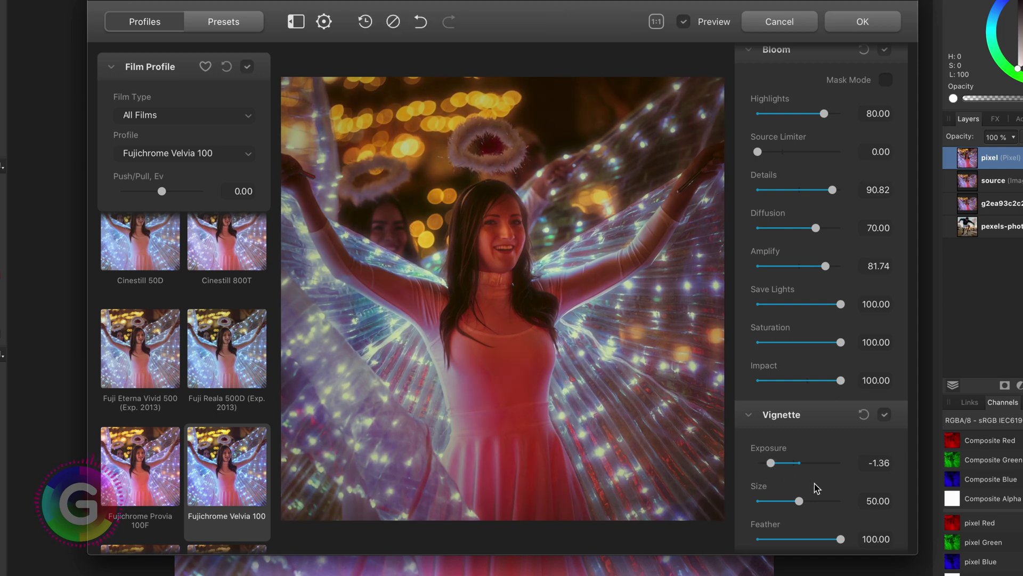
{"action": "scroll", "coordinate": [815, 484], "scroll_direction": "down", "scroll_amount": 2}
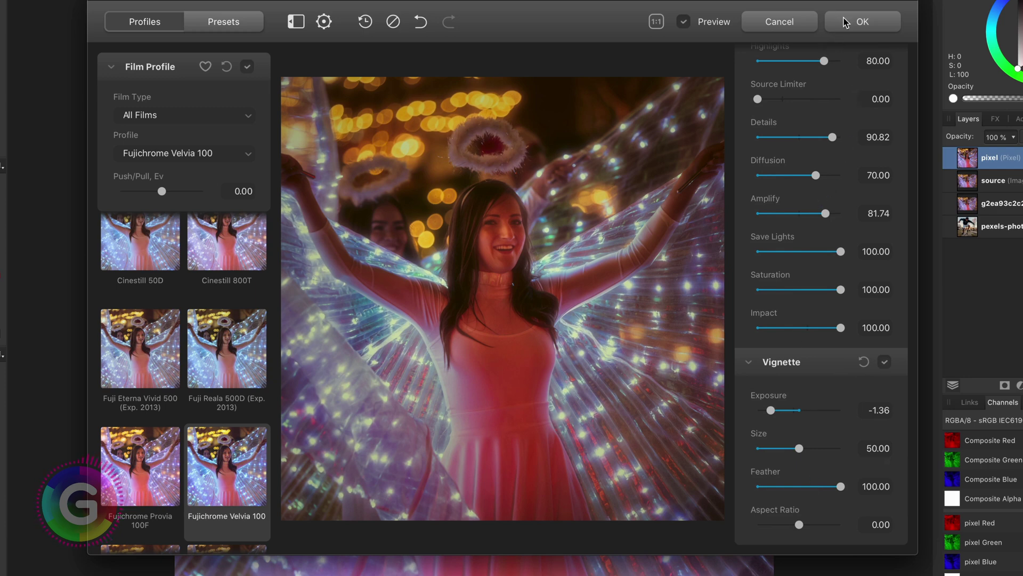
Add a new preset 'Fujichrome Velvia 100 Glow' from the current settings, entering the author's name
{"action": "left_click", "coordinate": [239, 31]}
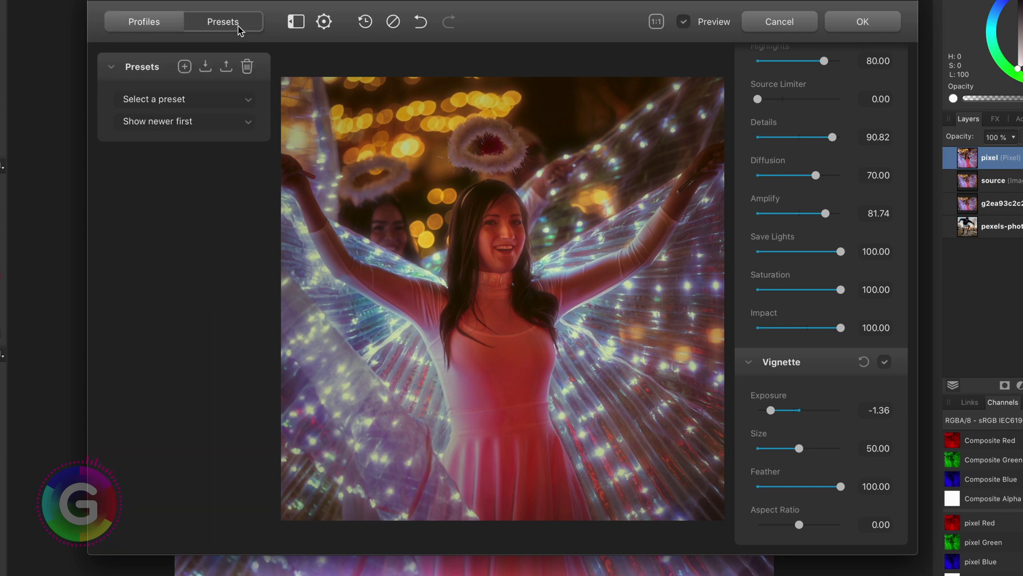
{"action": "left_click", "coordinate": [184, 66]}
{"action": "left_click", "coordinate": [573, 385]}
{"action": "type", "text": "Gea"}
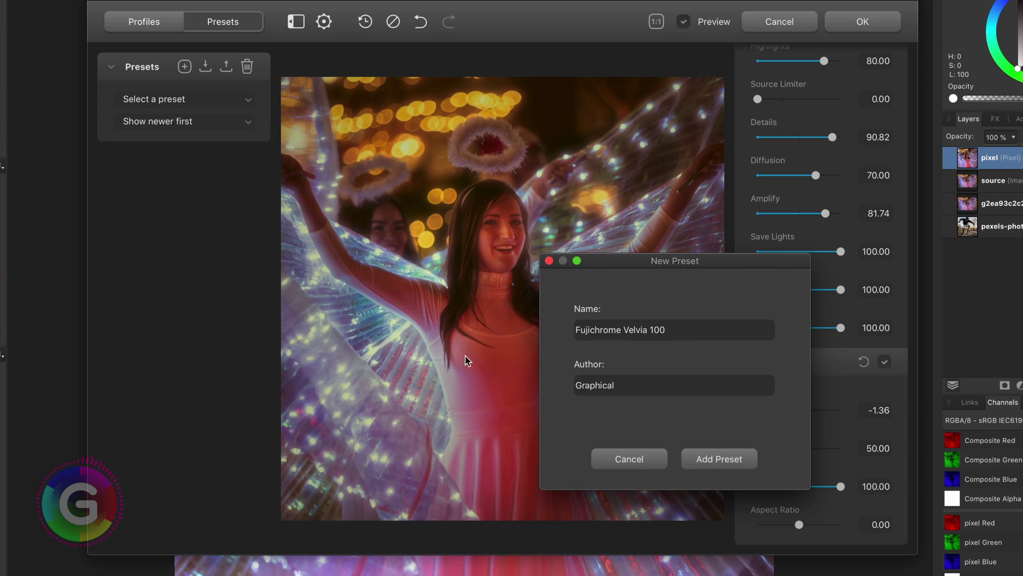
{"action": "left_click", "coordinate": [718, 462]}
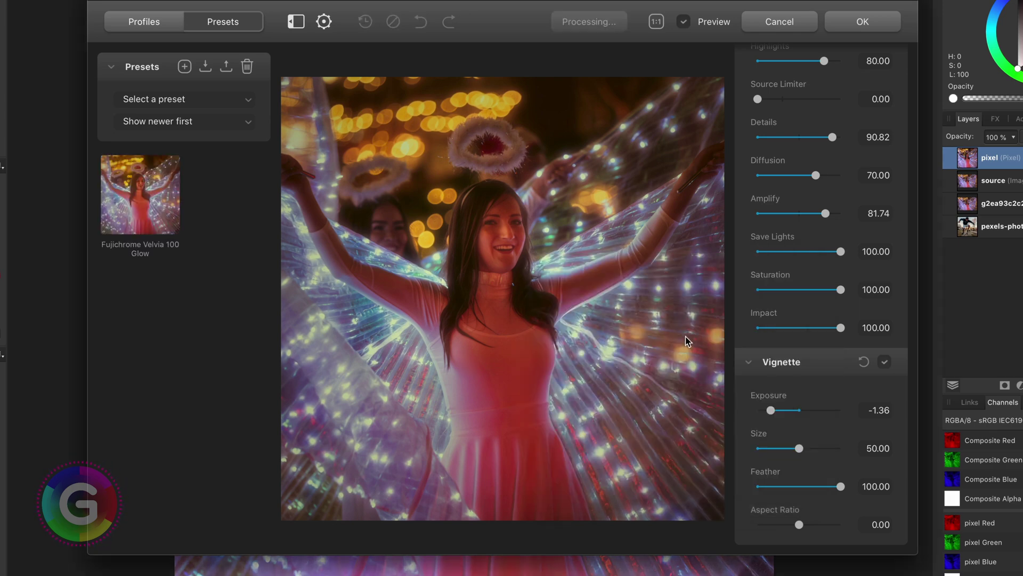
Commit the Dehancer look, toggle the pixel layer on and off to compare, and open its blend mode list for Screen
{"action": "left_click", "coordinate": [852, 28]}
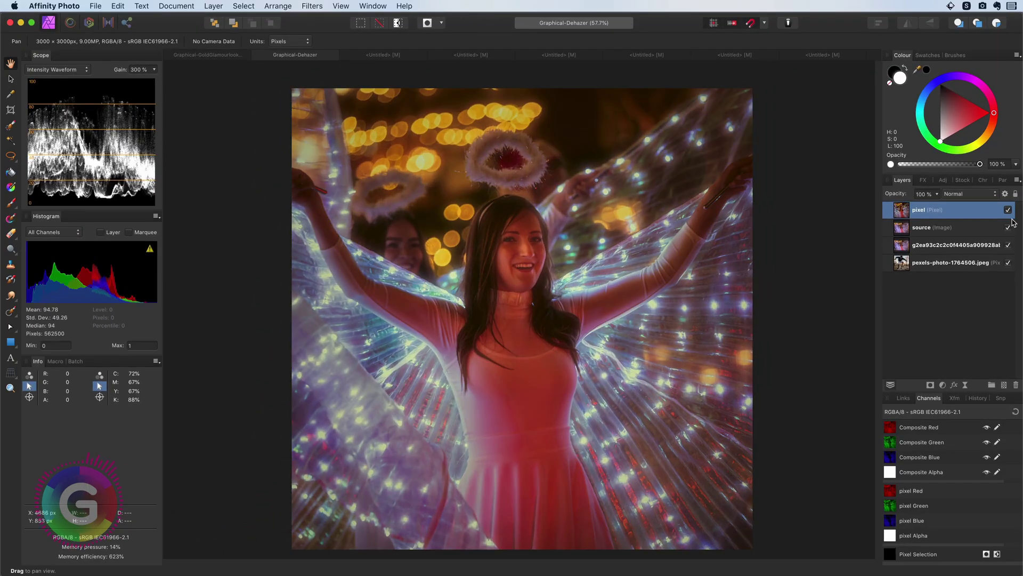
{"action": "left_click", "coordinate": [1008, 210]}
{"action": "left_click", "coordinate": [1008, 210]}
{"action": "left_click", "coordinate": [1008, 210]}
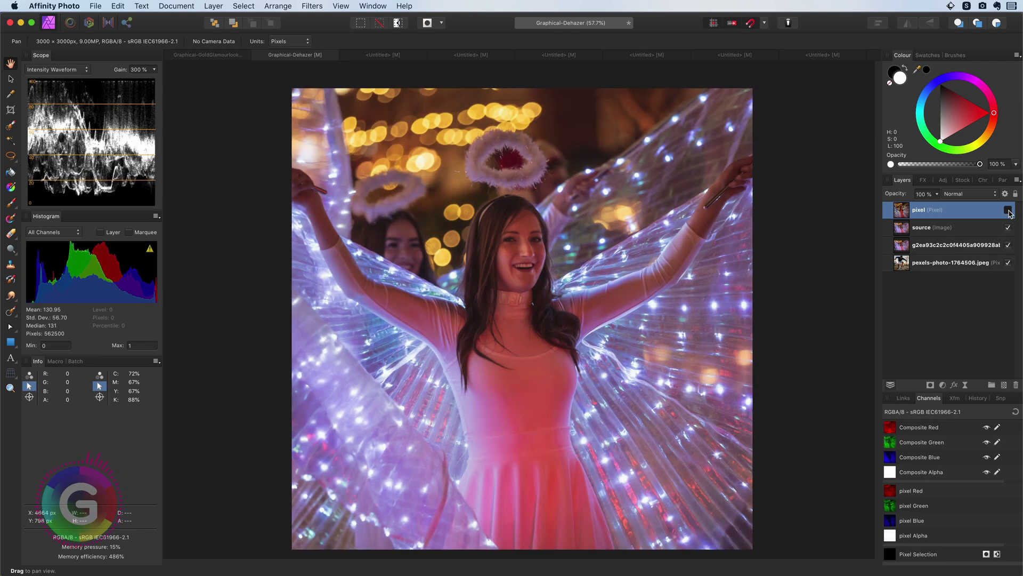
{"action": "left_click", "coordinate": [1008, 210]}
{"action": "left_click", "coordinate": [976, 195]}
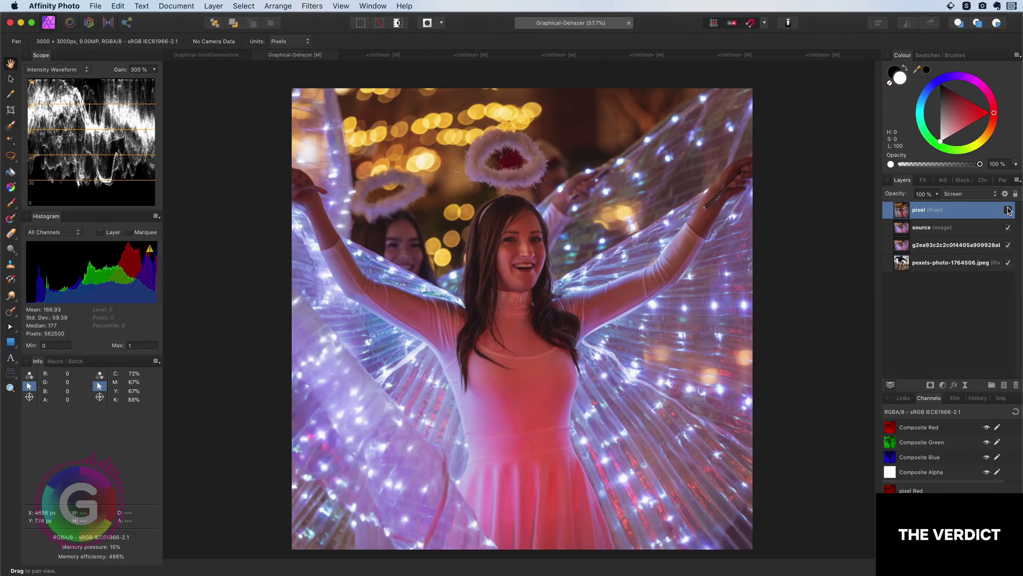
{"action": "left_click", "coordinate": [1008, 210]}
Delete the glow pixel layer and duplicate the source image layer
{"action": "key", "text": "shift+alt+f"}
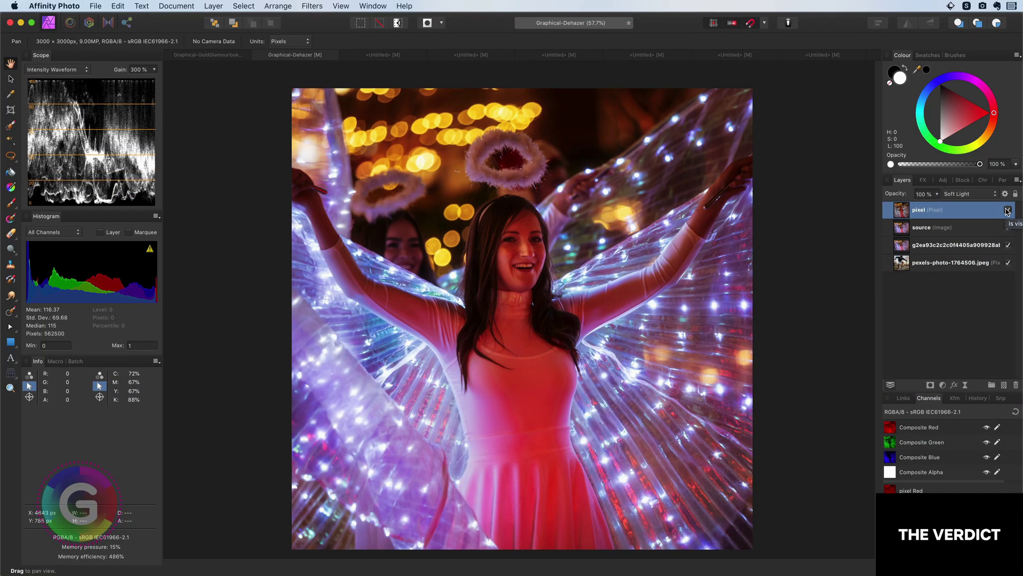
{"action": "key", "text": "Delete"}
{"action": "key", "text": "super+j"}
Run Dehancer on the copy with Fujifilm FP-100c, temperature -71.63 and tint 89.04, and apply it
{"action": "left_click", "coordinate": [312, 6]}
{"action": "left_click", "coordinate": [448, 144]}
{"action": "left_click", "coordinate": [312, 5]}
{"action": "left_click", "coordinate": [514, 144]}
{"action": "scroll", "coordinate": [342, 381], "scroll_direction": "down", "scroll_amount": 5}
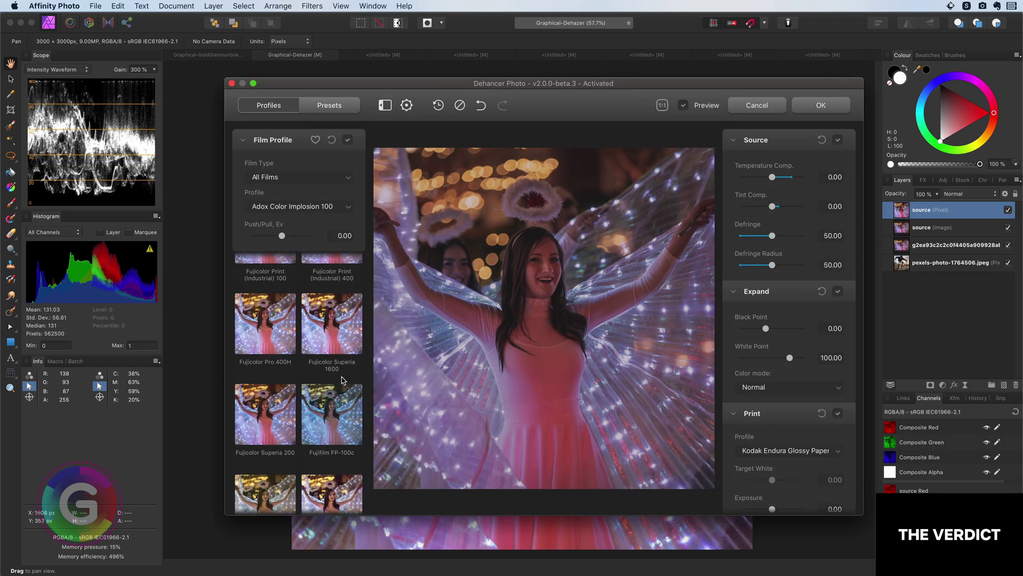
{"action": "left_click", "coordinate": [332, 412]}
{"action": "left_click_drag", "start_coordinate": [771, 177], "coordinate": [748, 177]}
{"action": "left_click_drag", "start_coordinate": [772, 206], "coordinate": [801, 207]}
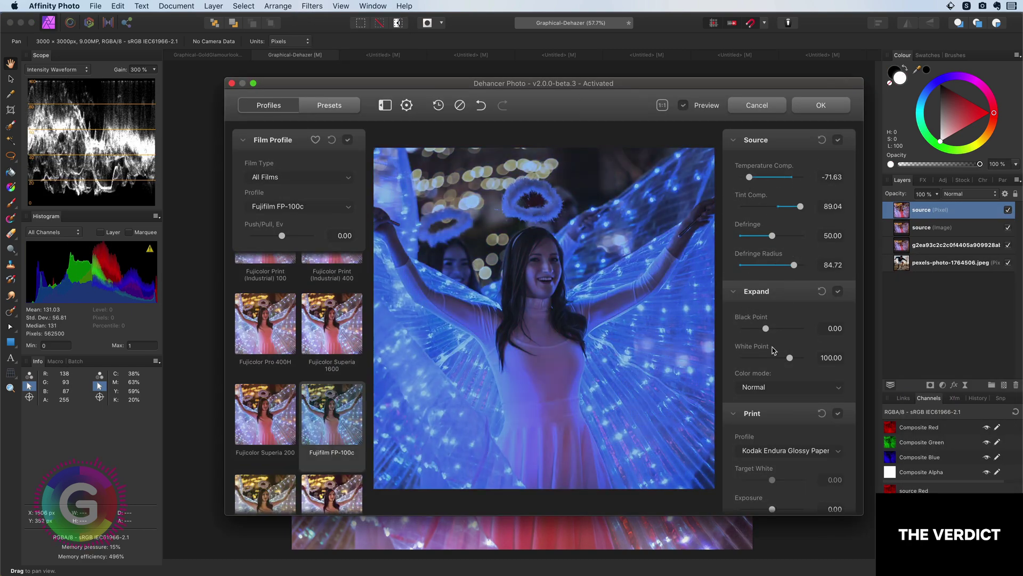
{"action": "left_click_drag", "start_coordinate": [766, 328], "coordinate": [738, 329]}
{"action": "left_click_drag", "start_coordinate": [790, 358], "coordinate": [762, 358]}
{"action": "scroll", "coordinate": [773, 366], "scroll_direction": "down", "scroll_amount": 5}
{"action": "left_click", "coordinate": [820, 105]}
Set the filtered layer to Soft Light blending and check its blend range options
{"action": "left_click", "coordinate": [969, 194]}
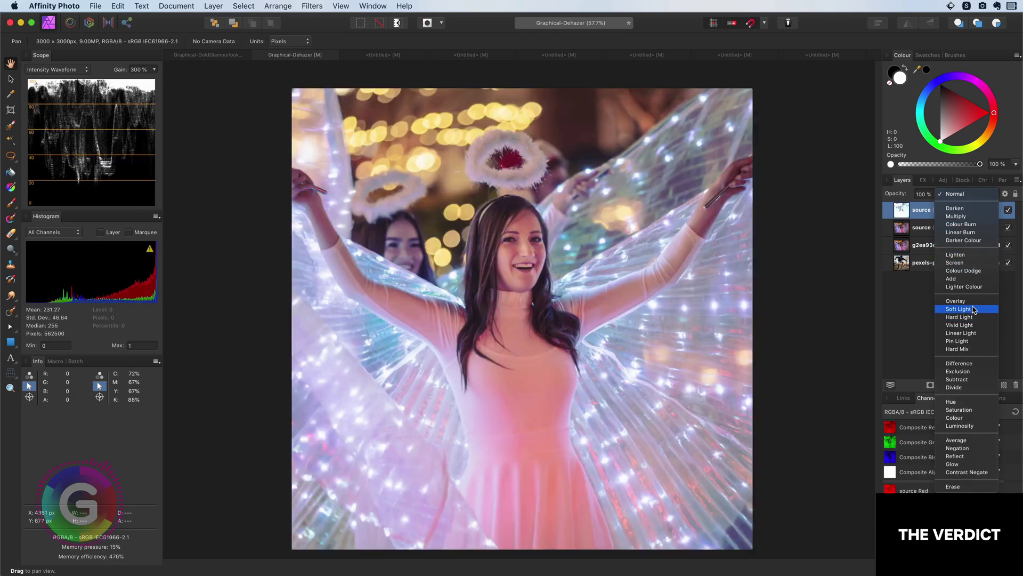
{"action": "left_click", "coordinate": [959, 309]}
{"action": "left_click", "coordinate": [1005, 194]}
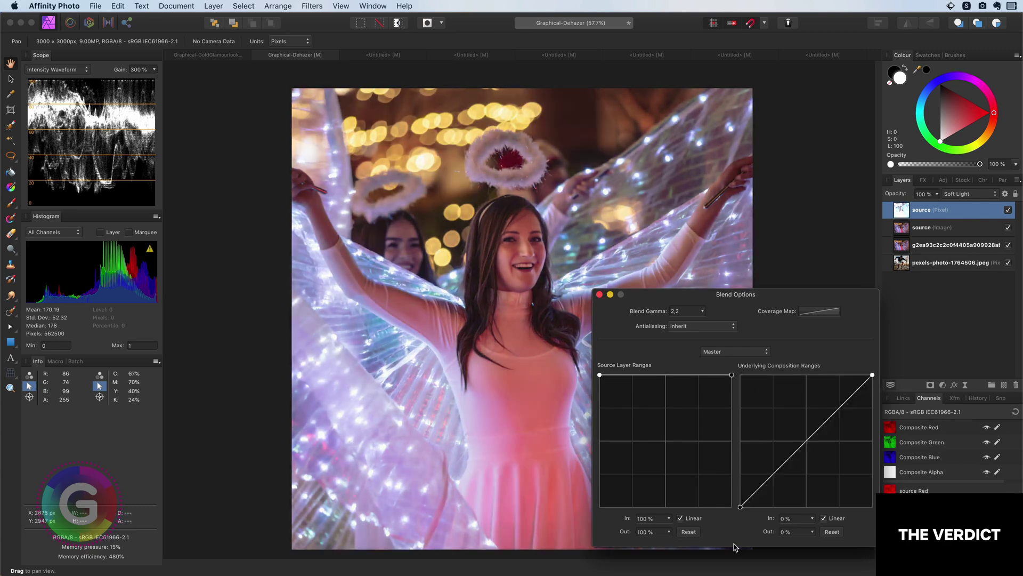
{"action": "left_click", "coordinate": [599, 295]}
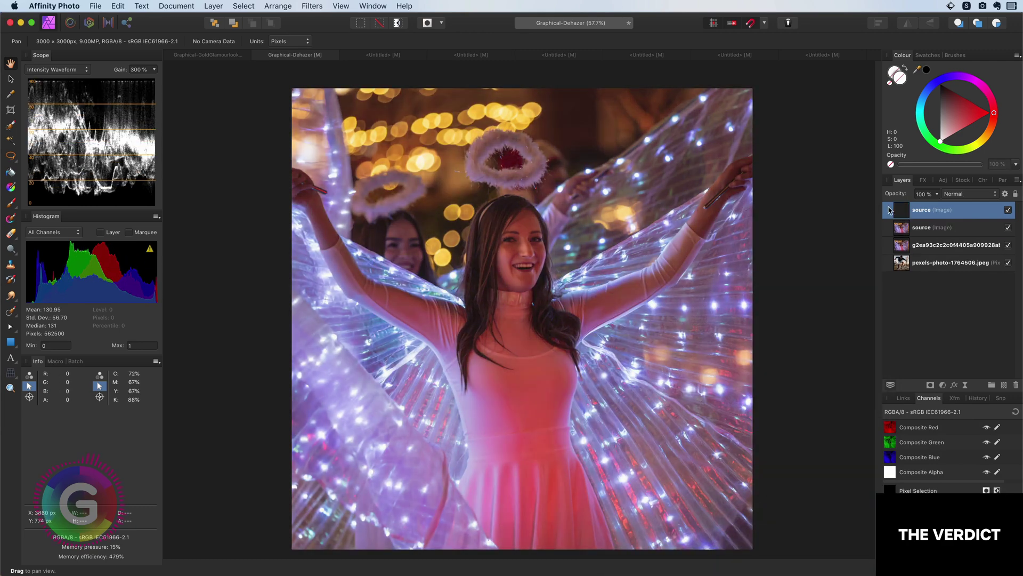
{"action": "right_click", "coordinate": [906, 209]}
{"action": "left_click", "coordinate": [397, 190]}
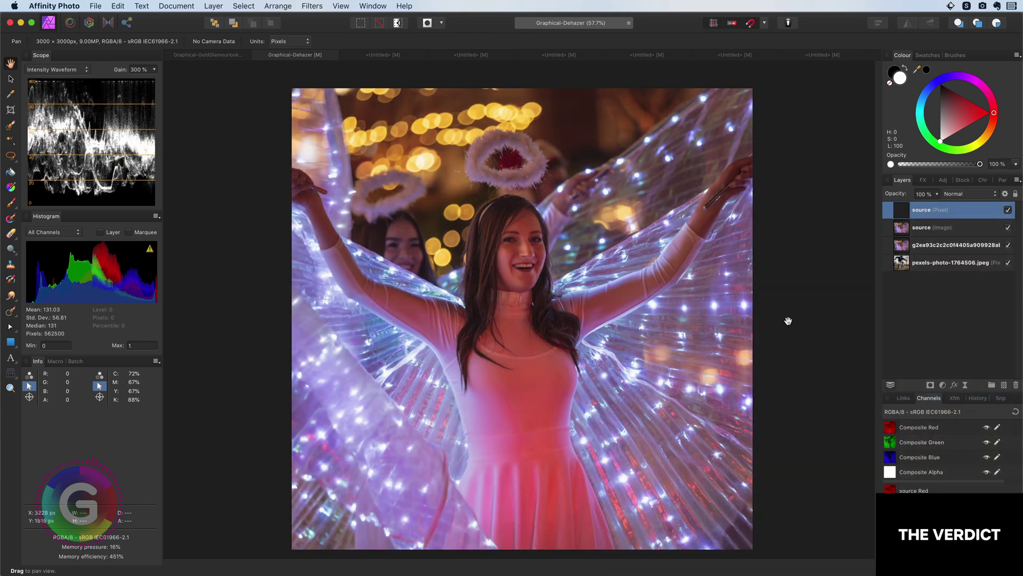
Rerun Dehancer and apply the Ilford XP2 Super 400 black-and-white film look
{"action": "left_click", "coordinate": [311, 6]}
{"action": "left_click", "coordinate": [511, 146]}
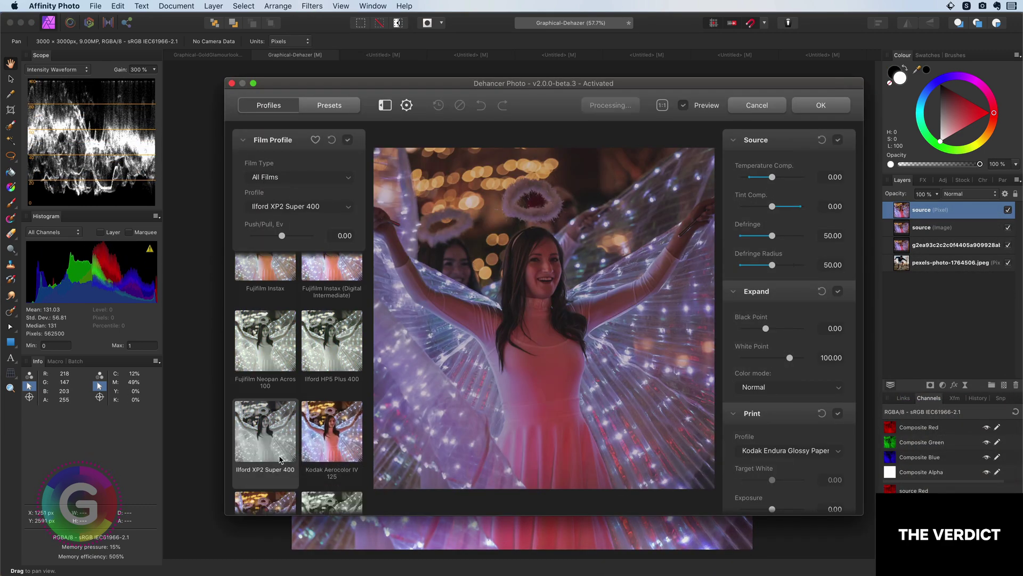
{"action": "scroll", "coordinate": [783, 418], "scroll_direction": "down", "scroll_amount": 15}
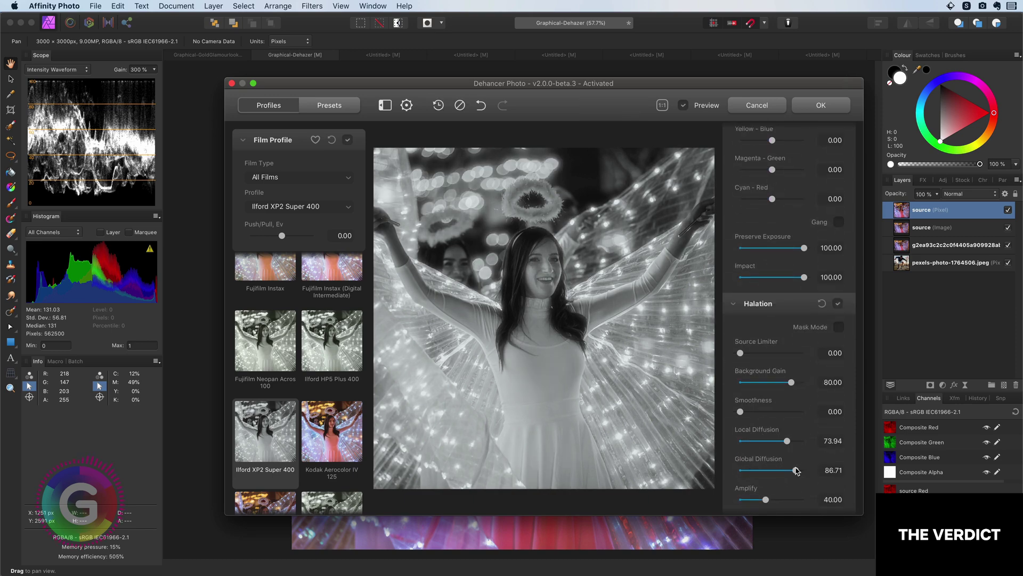
{"action": "scroll", "coordinate": [782, 417], "scroll_direction": "down", "scroll_amount": 10}
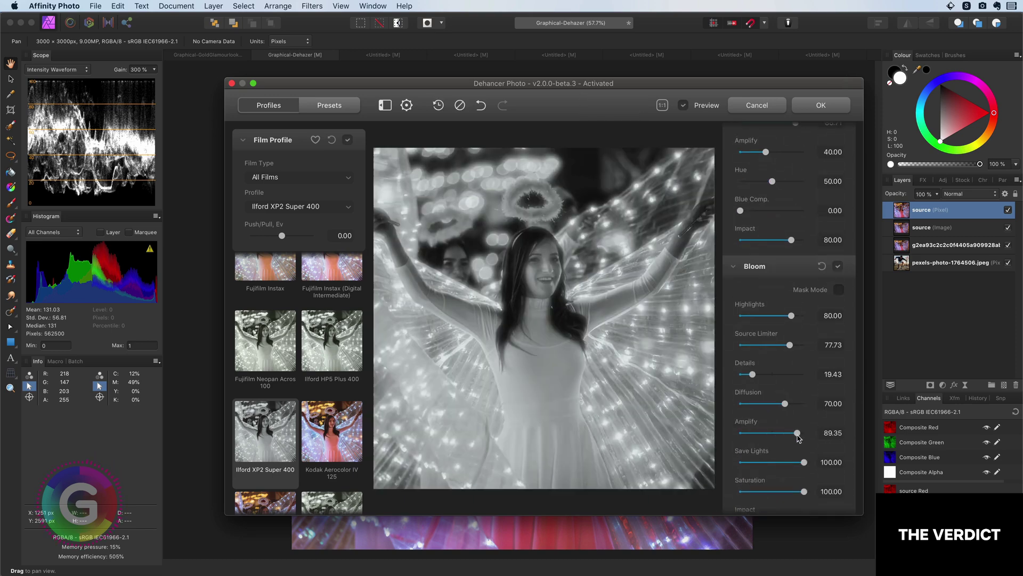
{"action": "scroll", "coordinate": [788, 426], "scroll_direction": "down", "scroll_amount": 3}
{"action": "left_click", "coordinate": [821, 105]}
Blend the film layer in Soft Light, reset the top layer to Normal, and move the colour layer above it
{"action": "left_click", "coordinate": [968, 194]}
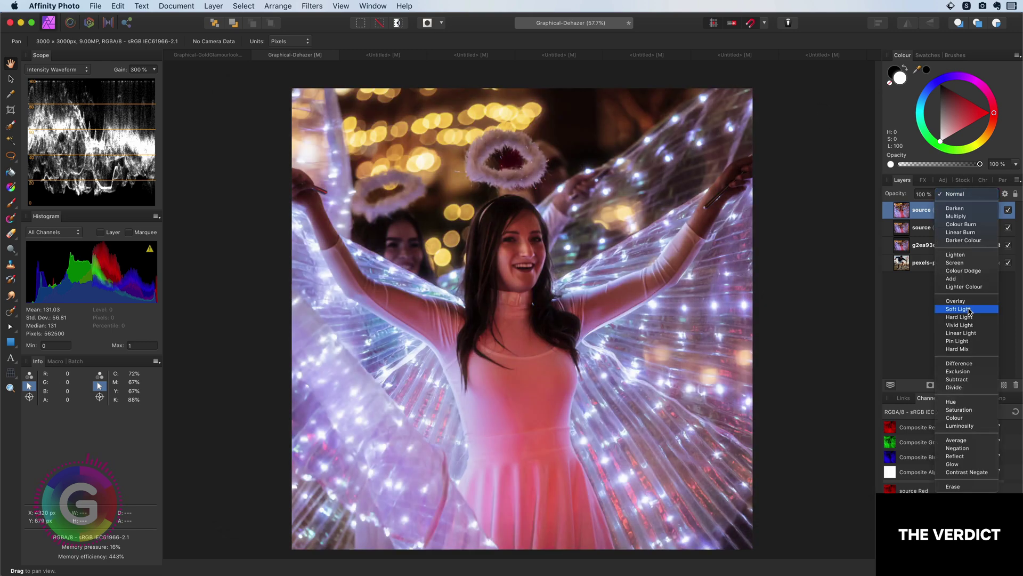
{"action": "left_click", "coordinate": [968, 309]}
{"action": "left_click", "coordinate": [1008, 210]}
{"action": "left_click", "coordinate": [968, 194]}
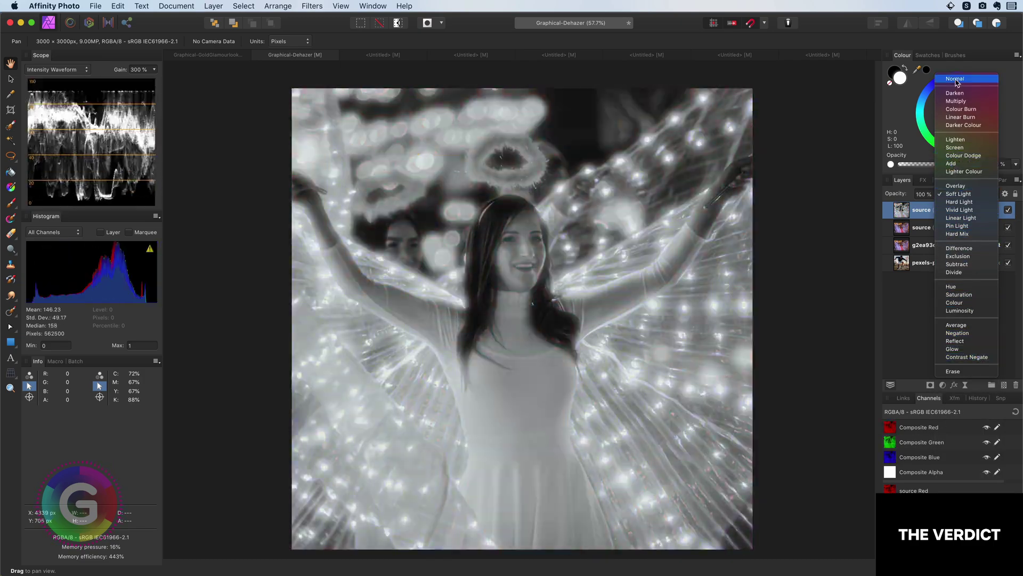
{"action": "left_click", "coordinate": [955, 79]}
{"action": "left_click_drag", "start_coordinate": [922, 227], "coordinate": [922, 207]}
{"action": "left_click", "coordinate": [967, 193]}
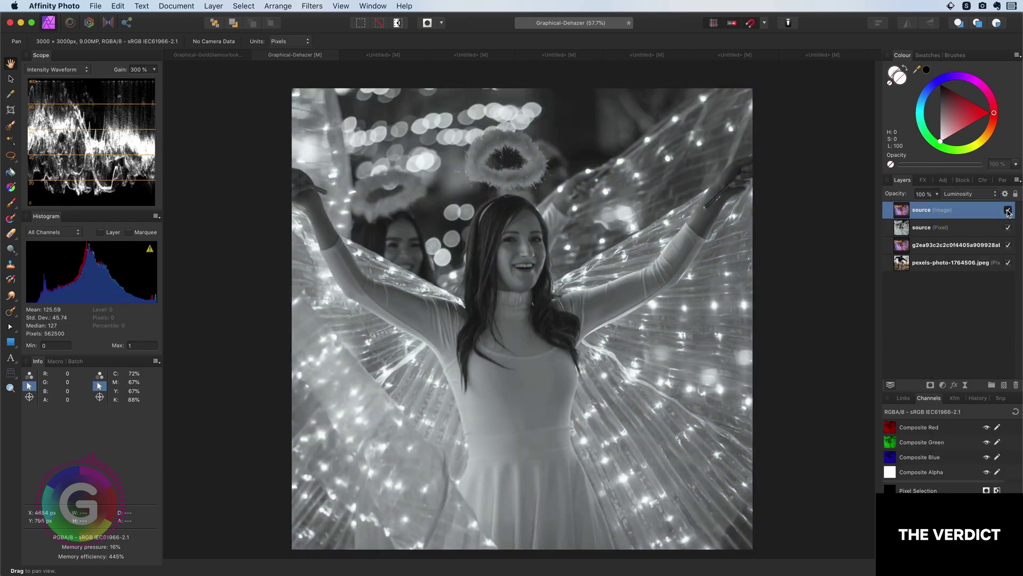
Show the colour image layer and keep it on Luminosity blending
{"action": "left_click", "coordinate": [1008, 210]}
{"action": "left_click", "coordinate": [968, 193]}
{"action": "left_click", "coordinate": [969, 194]}
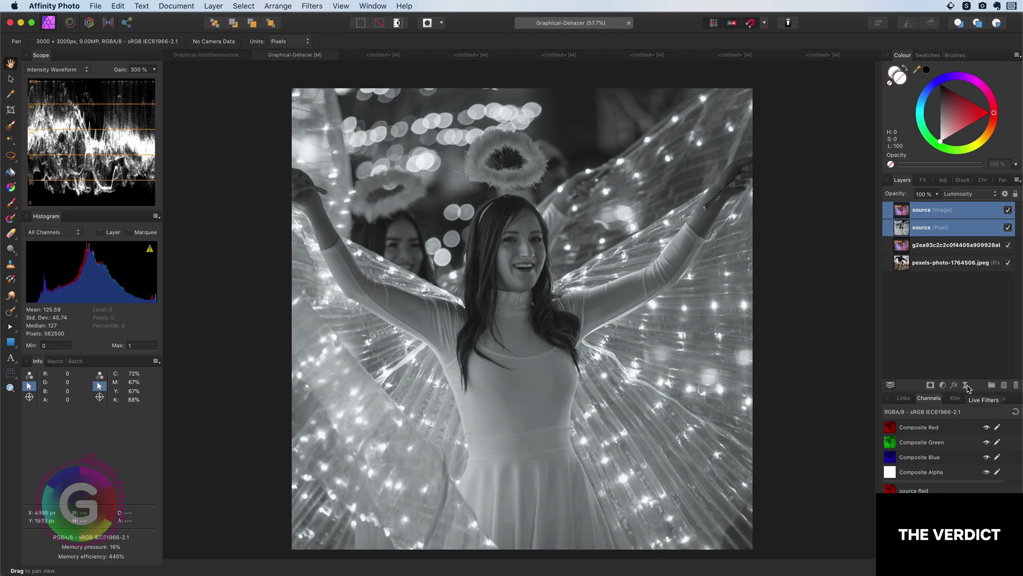
Add a Curves S-curve with lifted highlights and deeper shadows, then hide it
{"action": "left_click", "coordinate": [967, 502]}
{"action": "left_click_drag", "start_coordinate": [792, 380], "coordinate": [785, 356]}
{"action": "left_click_drag", "start_coordinate": [714, 458], "coordinate": [714, 466]}
{"action": "left_click", "coordinate": [672, 283]}
{"action": "left_click", "coordinate": [969, 194]}
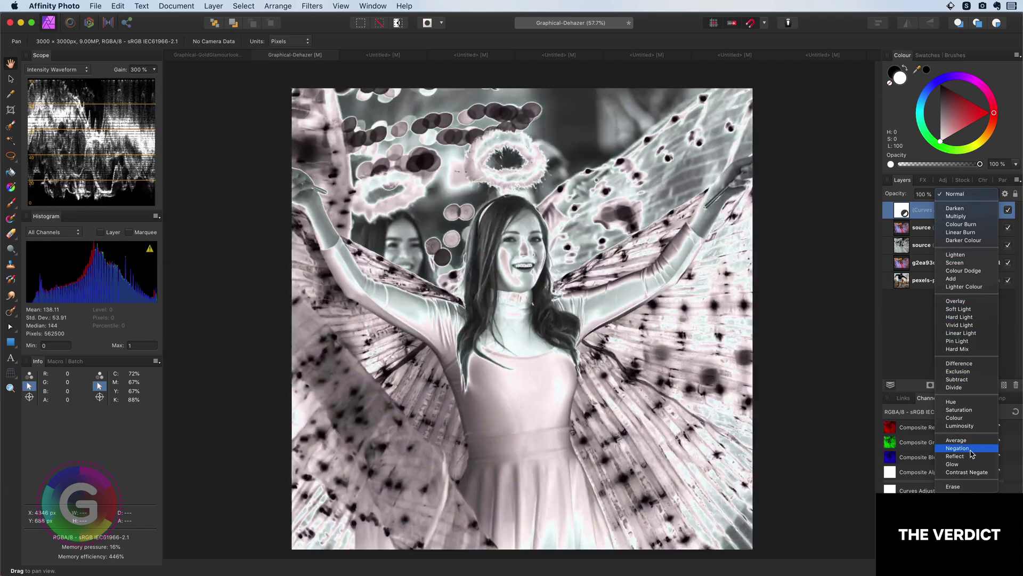
{"action": "key", "text": "Escape"}
{"action": "left_click", "coordinate": [1008, 209]}
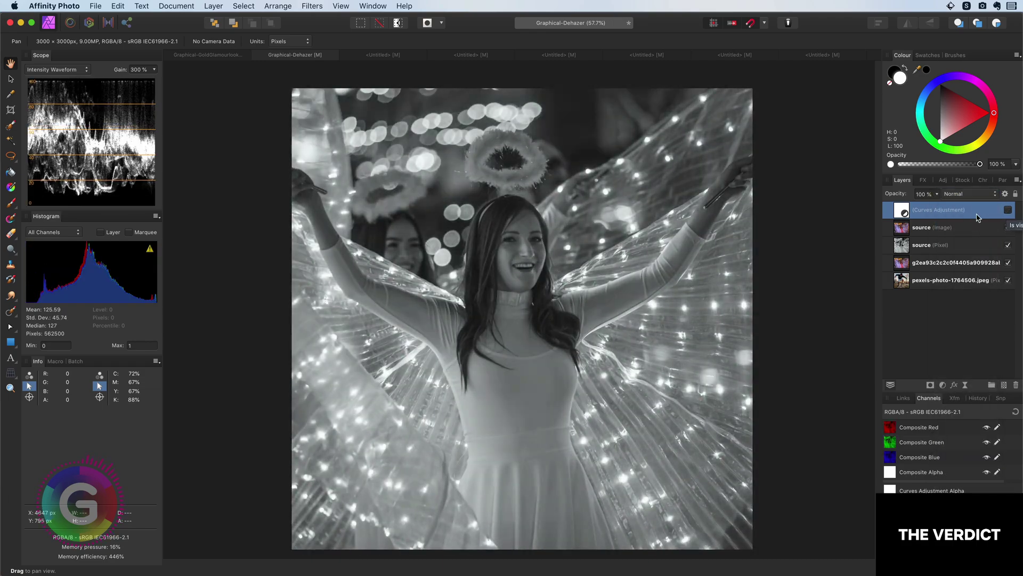
{"action": "left_click", "coordinate": [1008, 209]}
Invert the colour layer's source blend range and shift it to In 59%
{"action": "left_click", "coordinate": [1004, 193]}
{"action": "left_click_drag", "start_coordinate": [732, 375], "coordinate": [732, 506]}
{"action": "left_click_drag", "start_coordinate": [600, 504], "coordinate": [600, 374]}
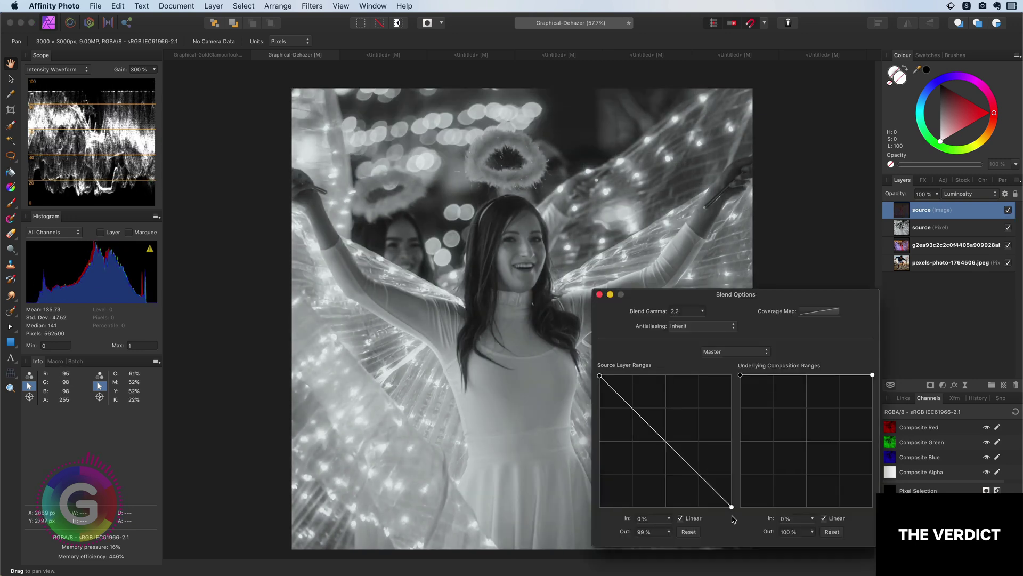
{"action": "left_click_drag", "start_coordinate": [730, 508], "coordinate": [679, 520]}
{"action": "left_click", "coordinate": [599, 295]}
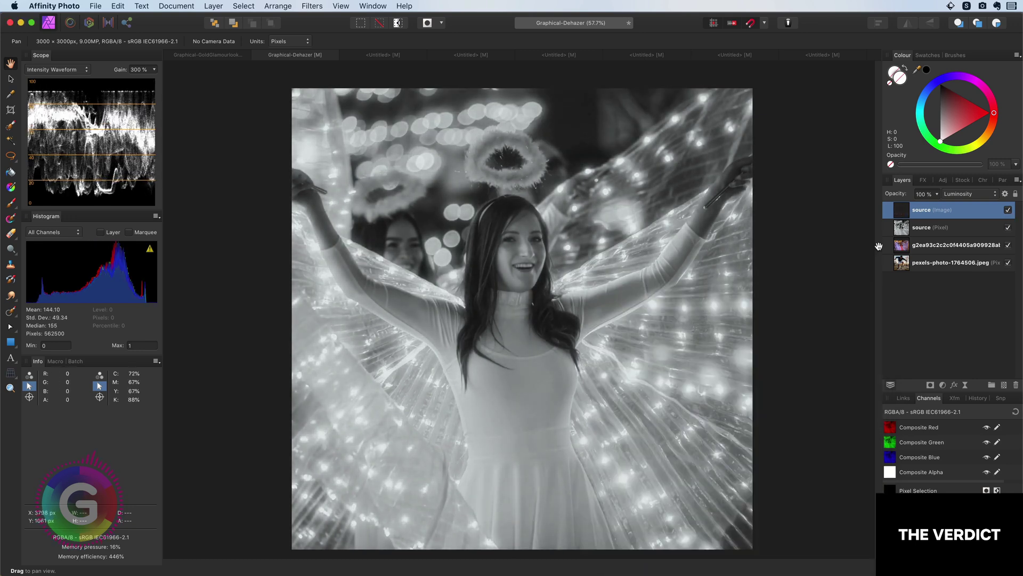
{"action": "left_click", "coordinate": [1005, 194]}
{"action": "left_click", "coordinate": [599, 293]}
Add a Black & White adjustment, try red at 47% and darker blue, then reset sliders
{"action": "left_click", "coordinate": [969, 194]}
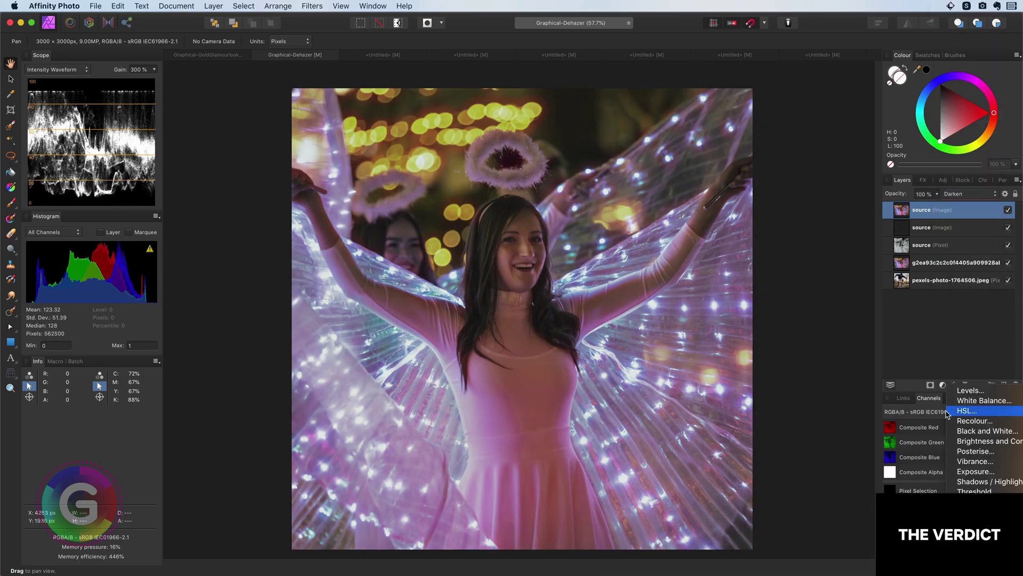
{"action": "left_click", "coordinate": [984, 430]}
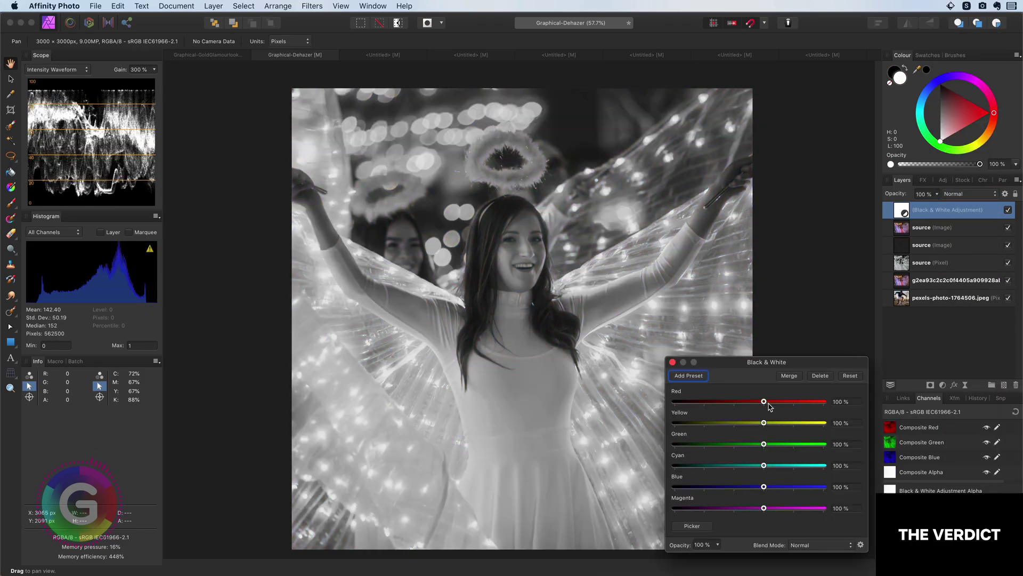
{"action": "left_click_drag", "start_coordinate": [765, 401], "coordinate": [755, 423]}
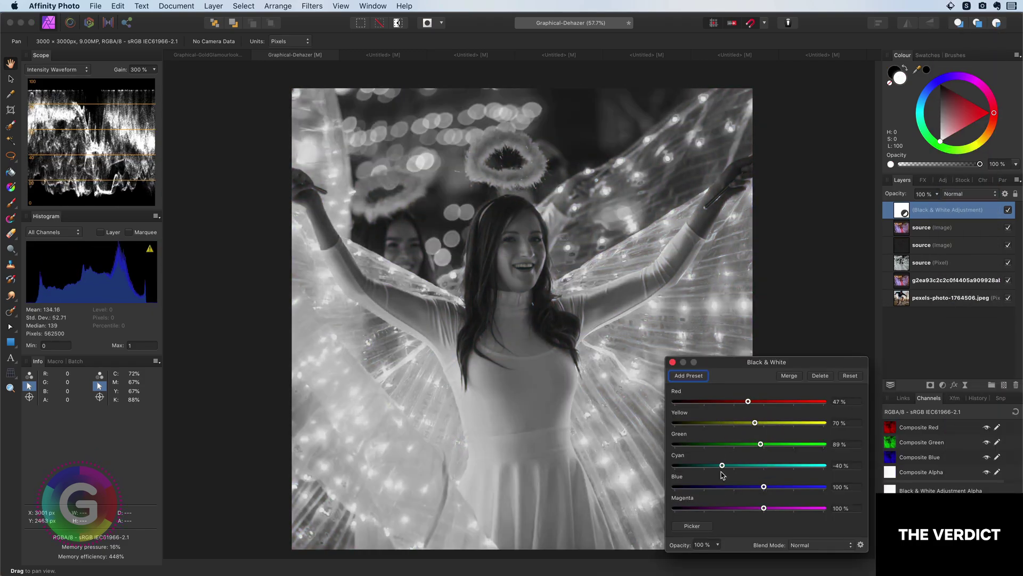
{"action": "mouse_move", "coordinate": [709, 486]}
{"action": "left_mouse_down"}
{"action": "mouse_move", "coordinate": [743, 487]}
{"action": "mouse_move", "coordinate": [719, 487]}
{"action": "left_mouse_up"}
{"action": "left_click", "coordinate": [850, 376]}
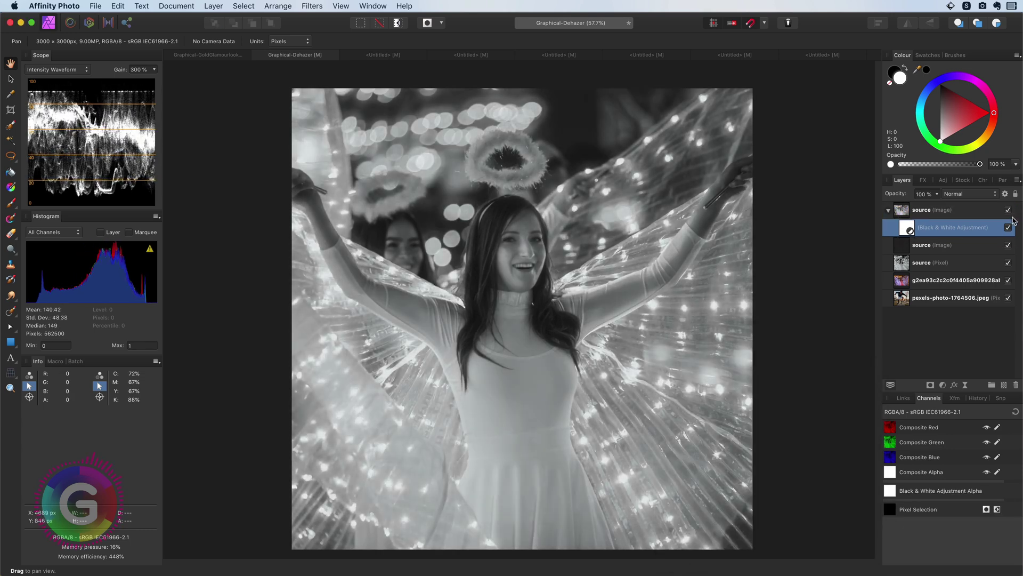